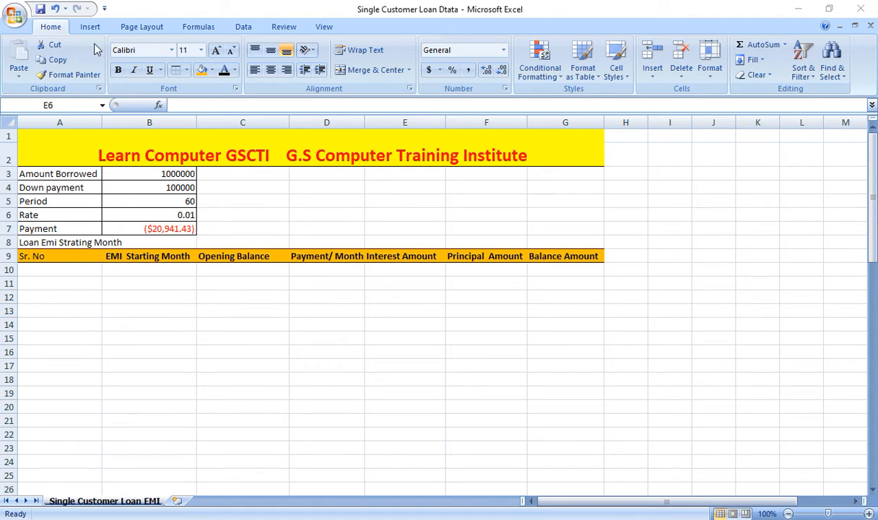
Step: Clear the existing Payment formula from cell B7 in the loan details
double_click(155, 174)
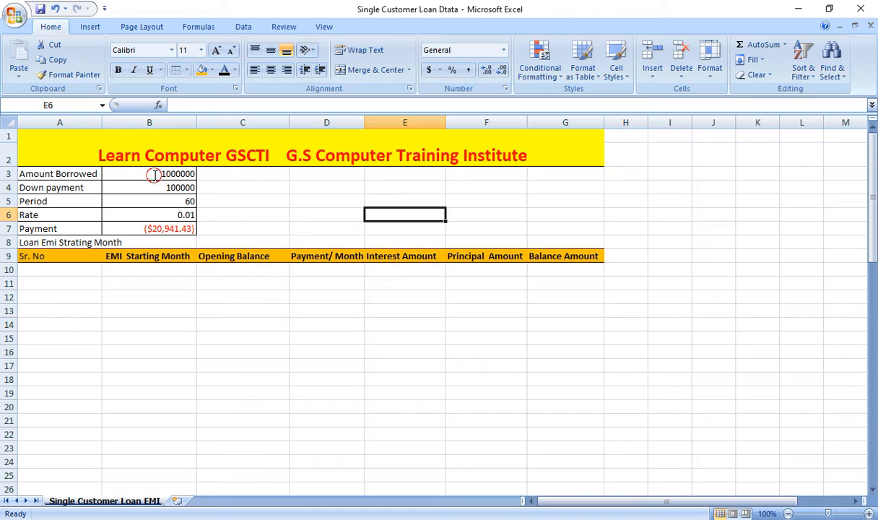
click(140, 174)
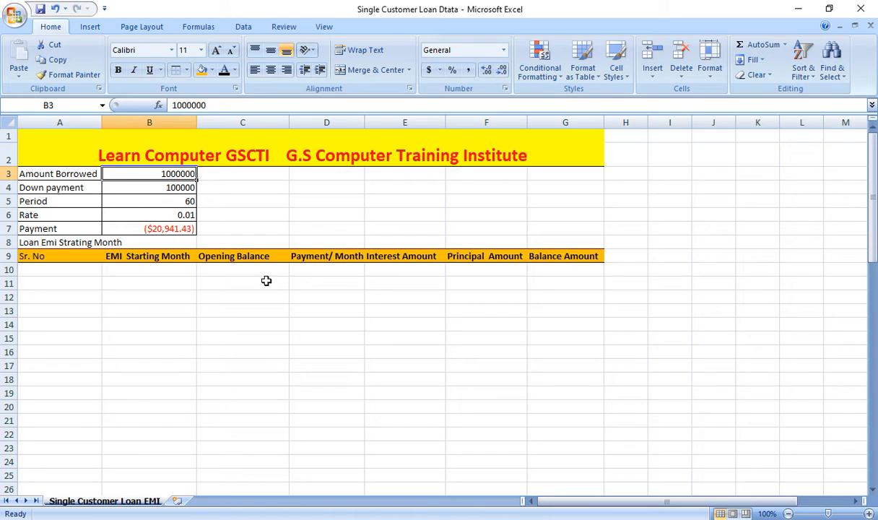
key(Down)
key(Down)
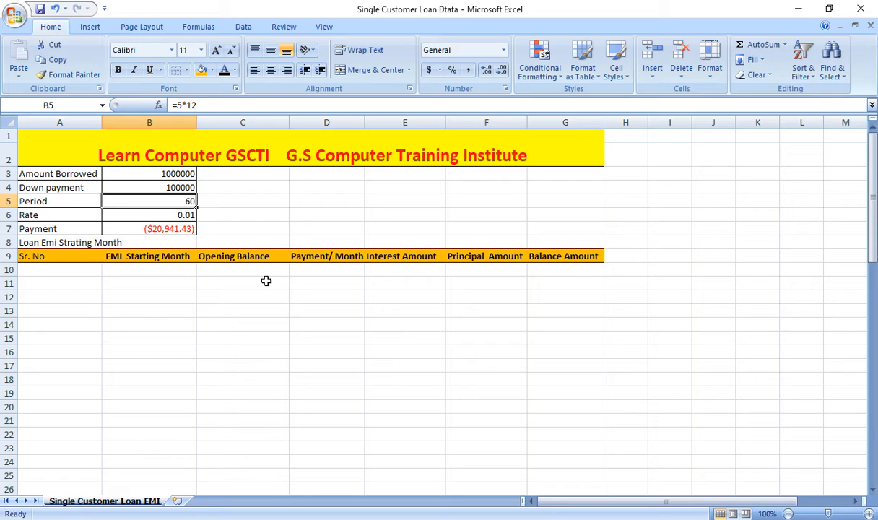
key(Down)
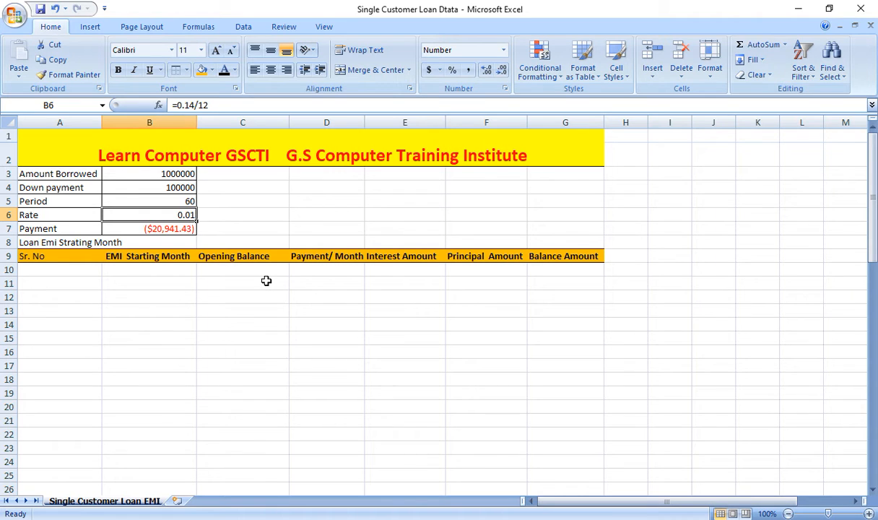
key(Down)
key(Delete)
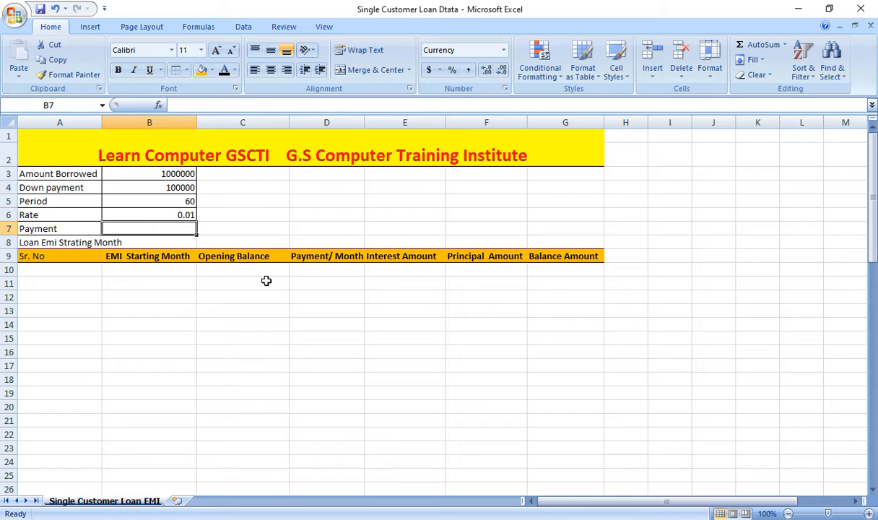
Step: Calculate the loan payment in cell B7 with the formula =PMT(B6,B5,B3-B4)
text(=pmt)
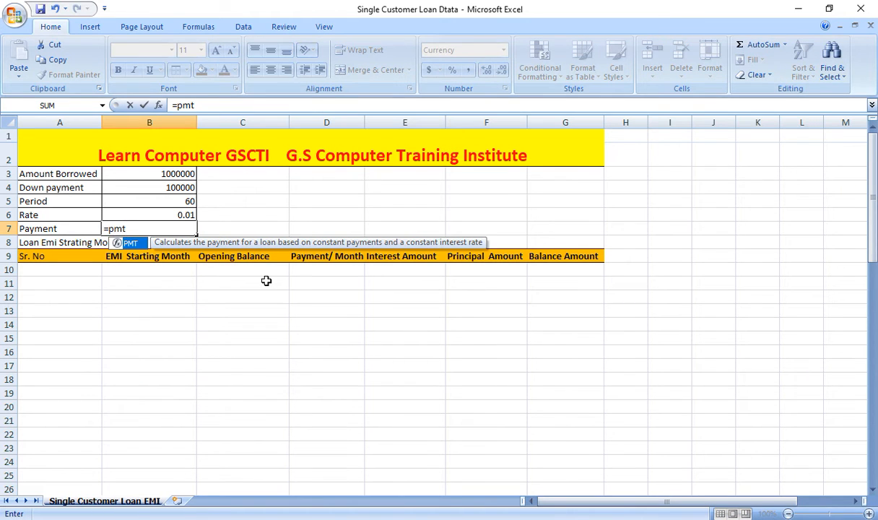
key(Tab)
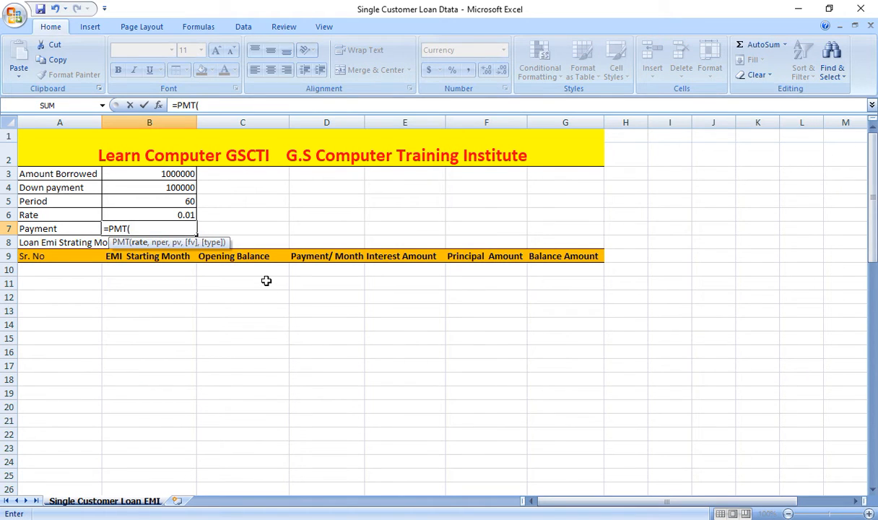
click(172, 214)
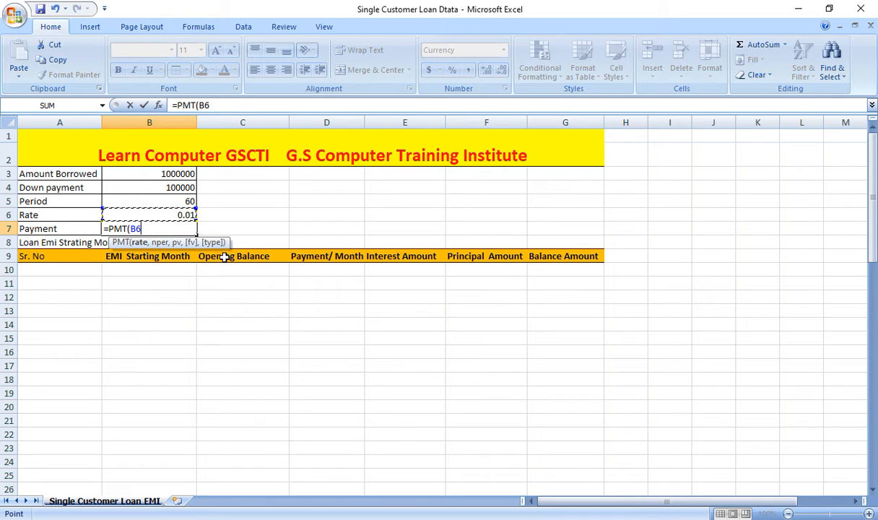
text(,)
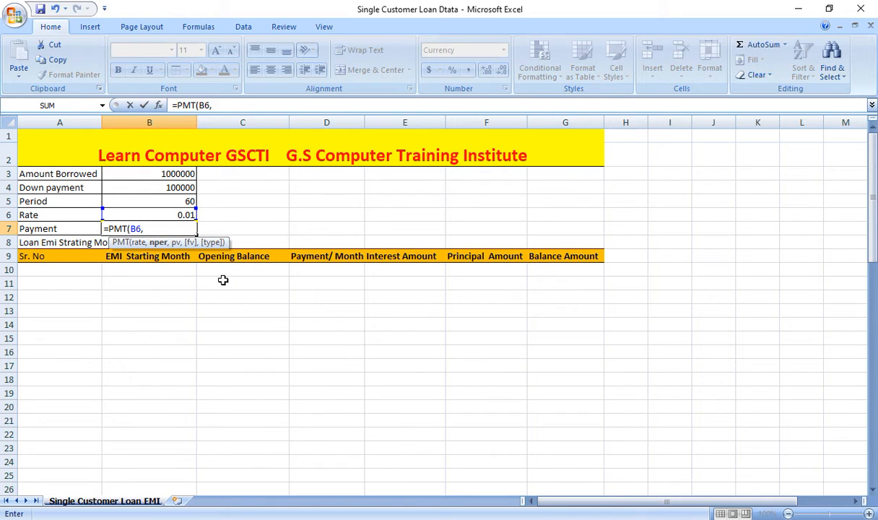
click(167, 201)
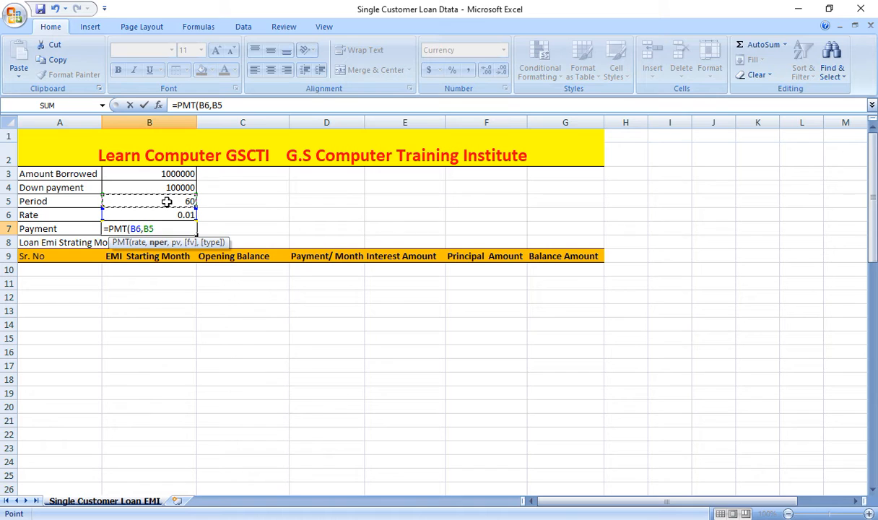
text(,)
click(160, 176)
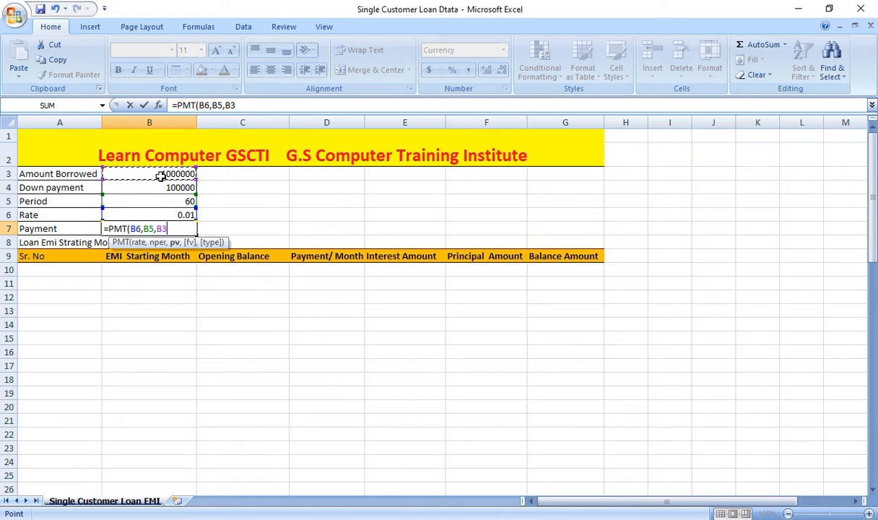
text(-)
click(160, 187)
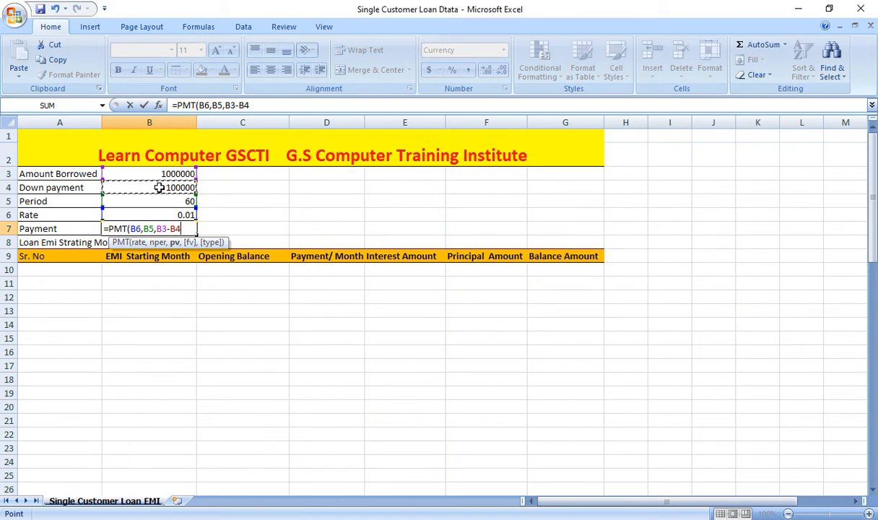
text())
key(Return)
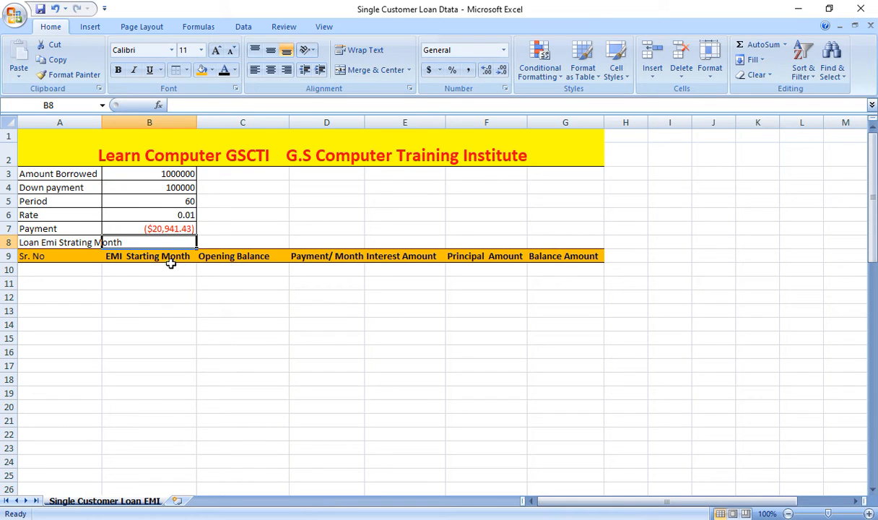
click(170, 227)
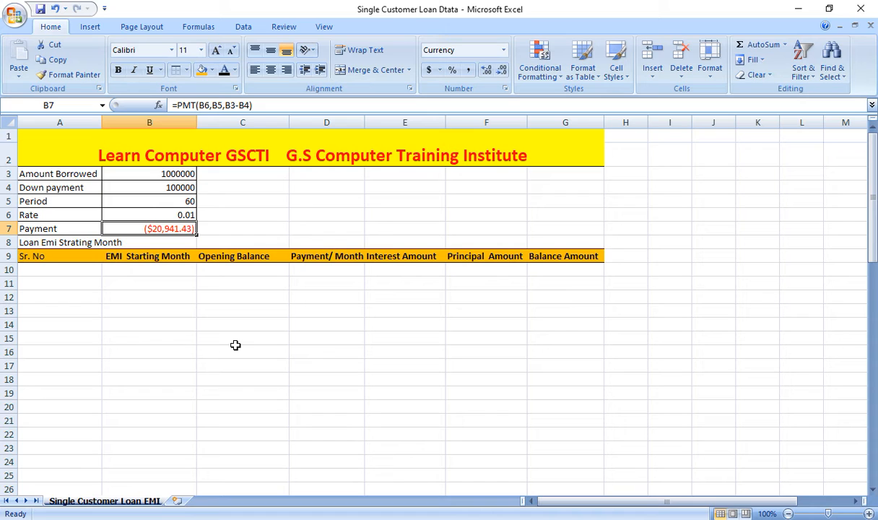
Step: Enter 1 as the first serial number in cell A10 and reselect that cell
click(49, 268)
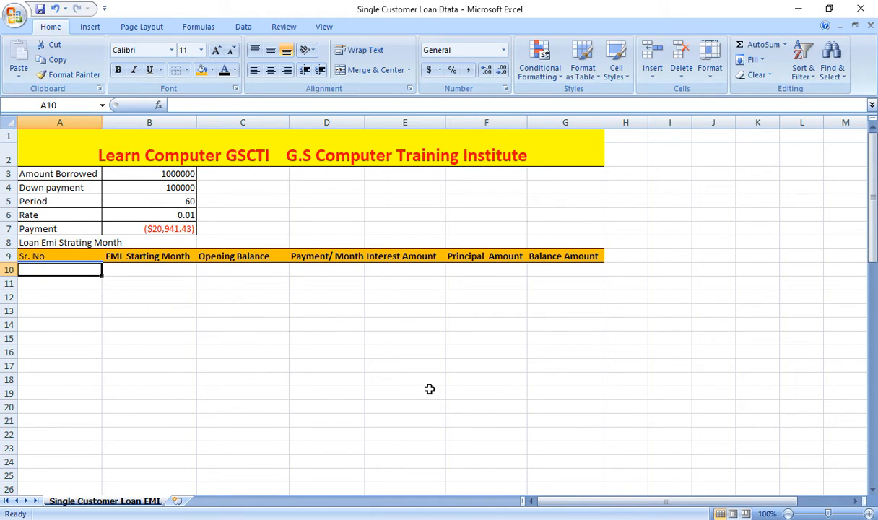
text(1)
key(Return)
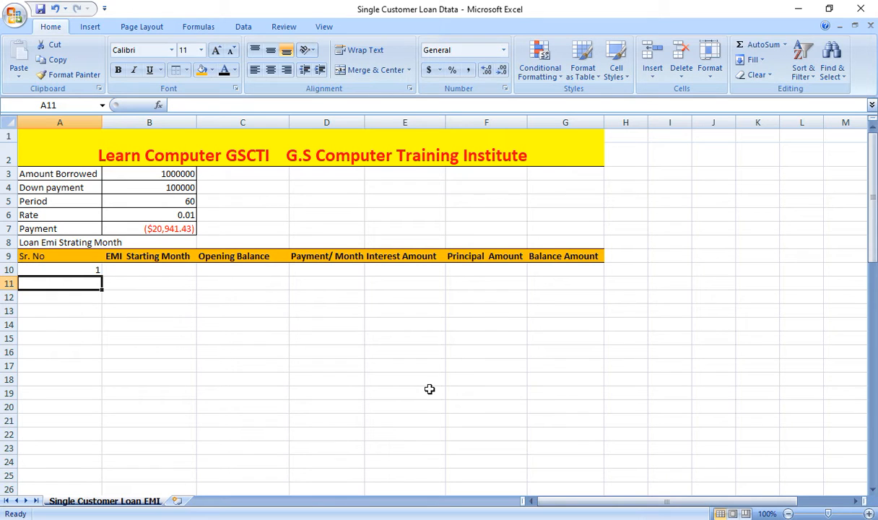
click(66, 272)
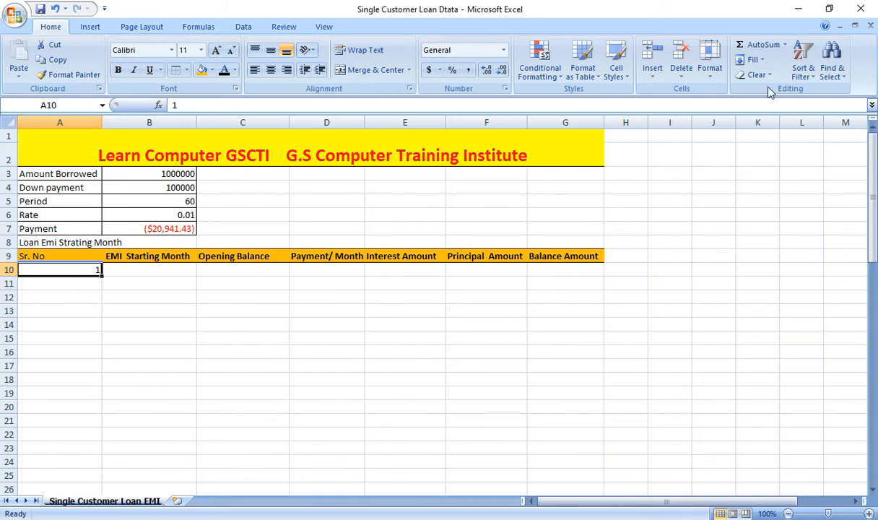
click(759, 60)
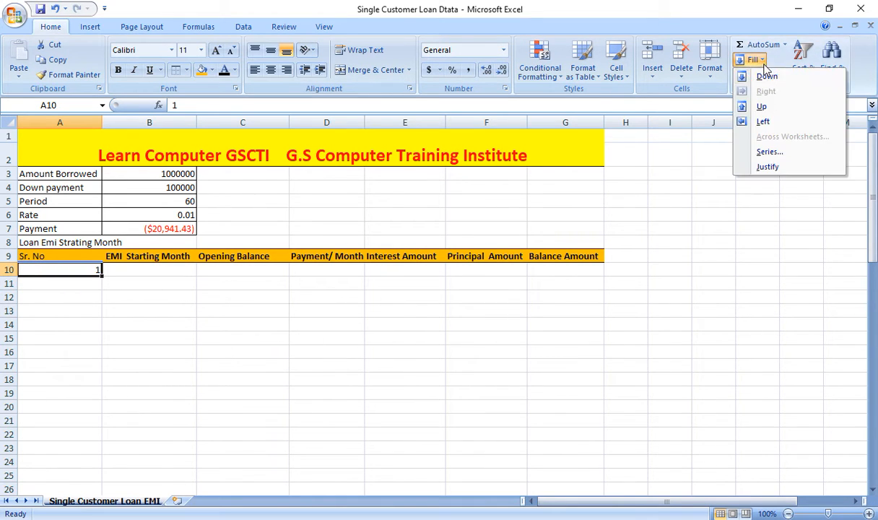
click(784, 158)
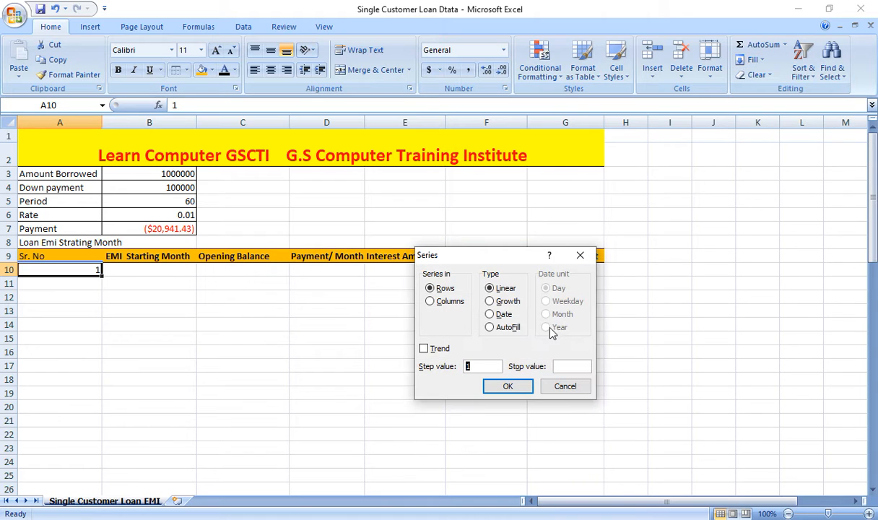
click(577, 367)
text(60)
key(Return)
key(ctrl+z)
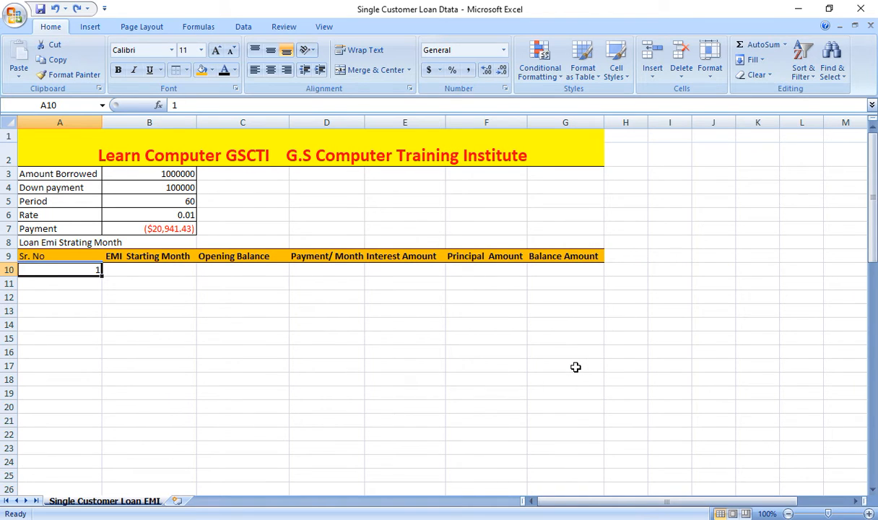
Step: Fill the Sr. No column from A10 with a linear column series, using step value 1 and stop value 60
click(752, 60)
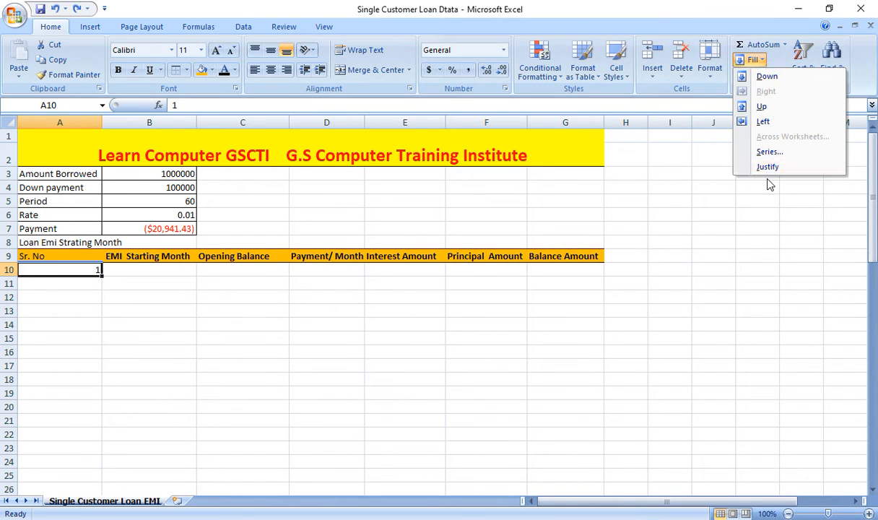
click(770, 151)
click(436, 303)
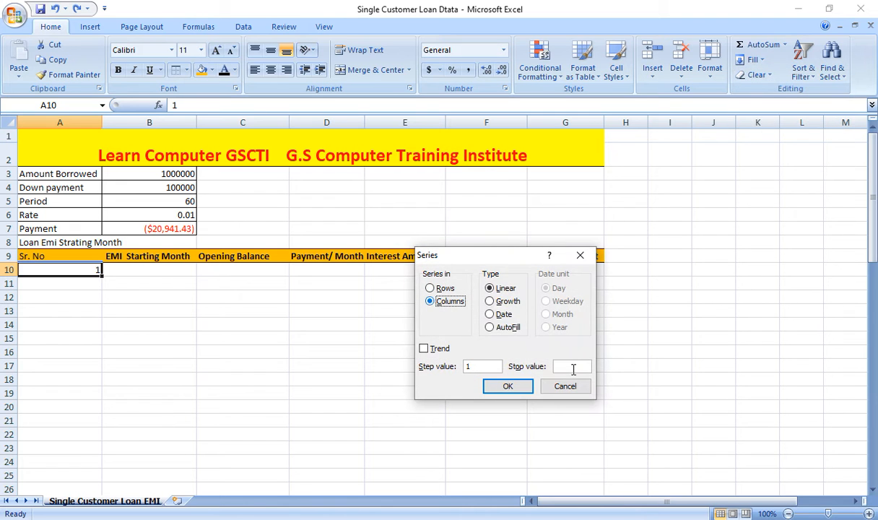
click(579, 367)
text(60)
click(508, 388)
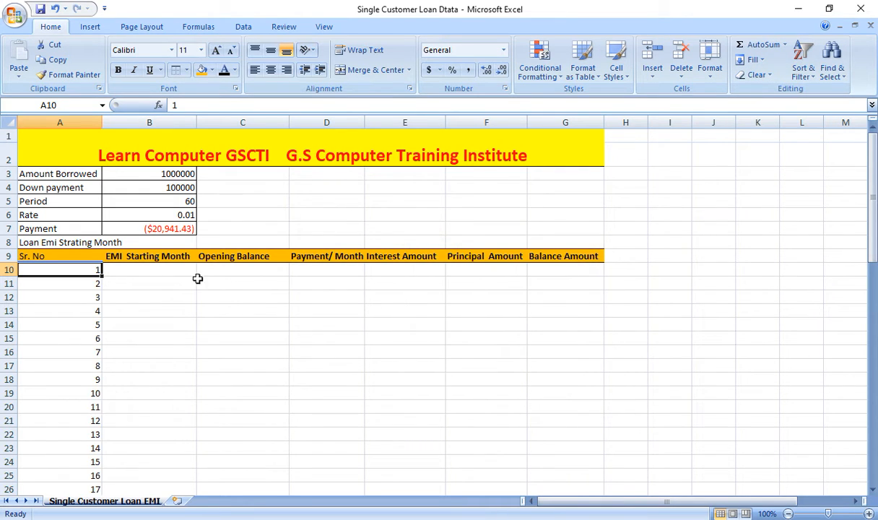
Step: Enter 1 as the first EMI Starting Month value in cell B10
click(175, 268)
text(1)
key(Return)
Step: Fill the EMI Starting Month column down from B10 alongside the serial numbers, using the Fill Series option
click(163, 266)
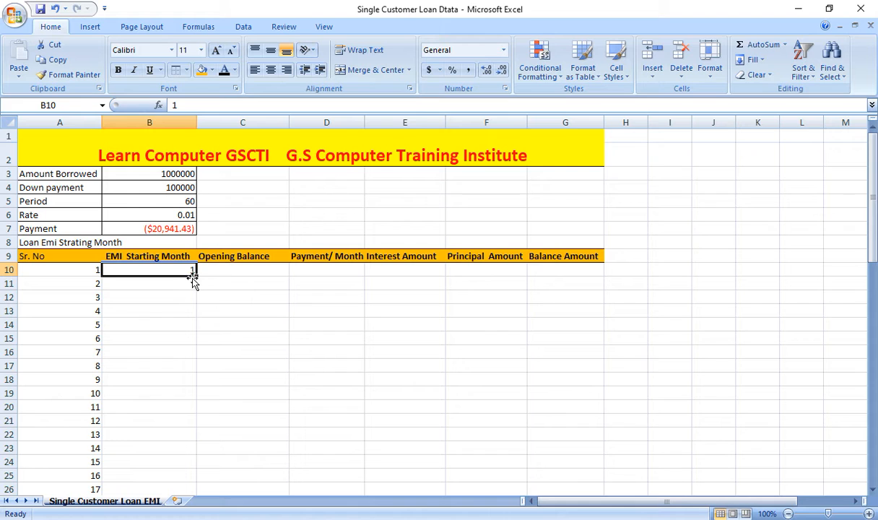
drag(194, 275, 194, 278)
double_click(194, 279)
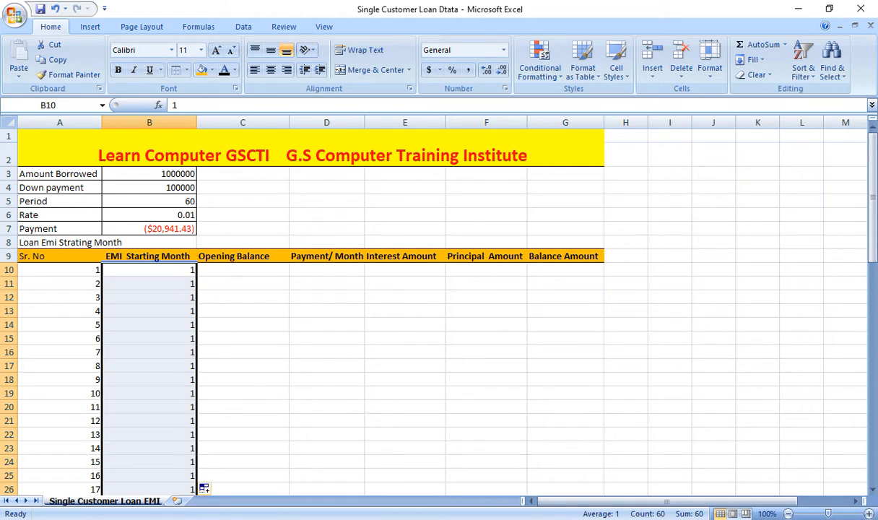
click(197, 483)
click(205, 489)
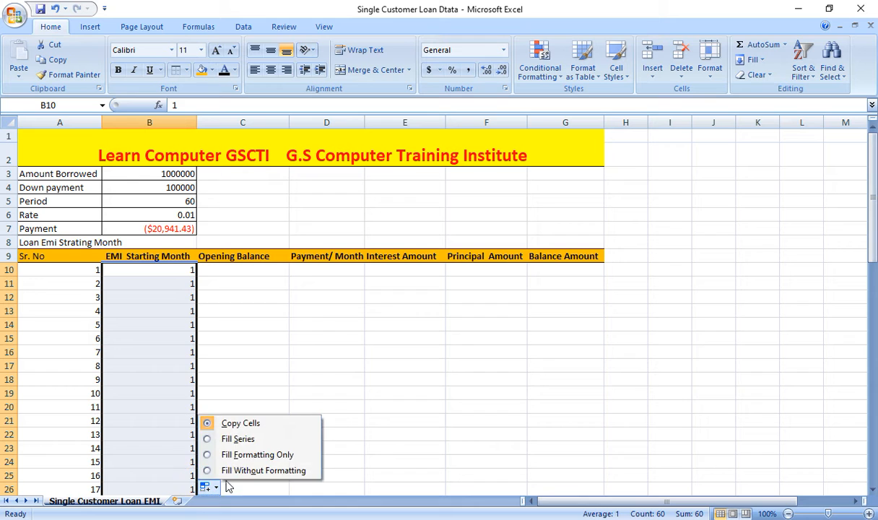
click(231, 439)
scroll(290, 383, down, 20)
scroll(290, 383, down, 4)
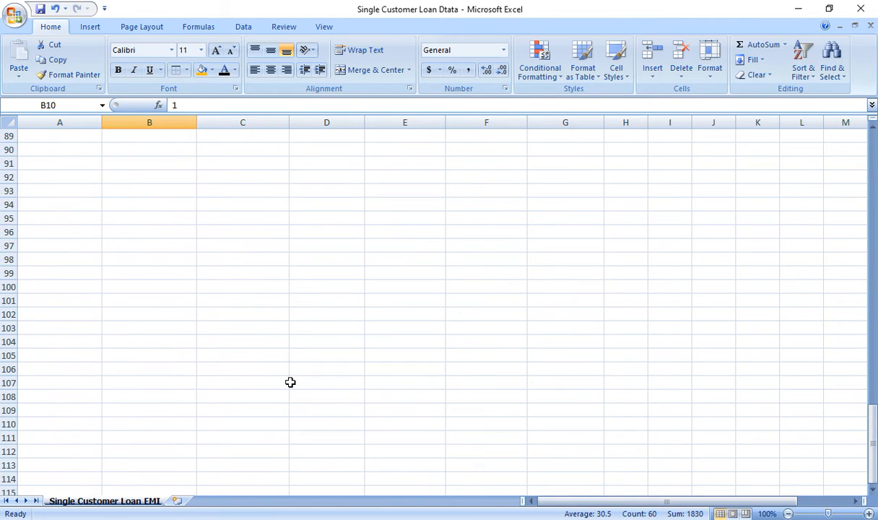
scroll(291, 382, up, 11)
scroll(291, 372, up, 18)
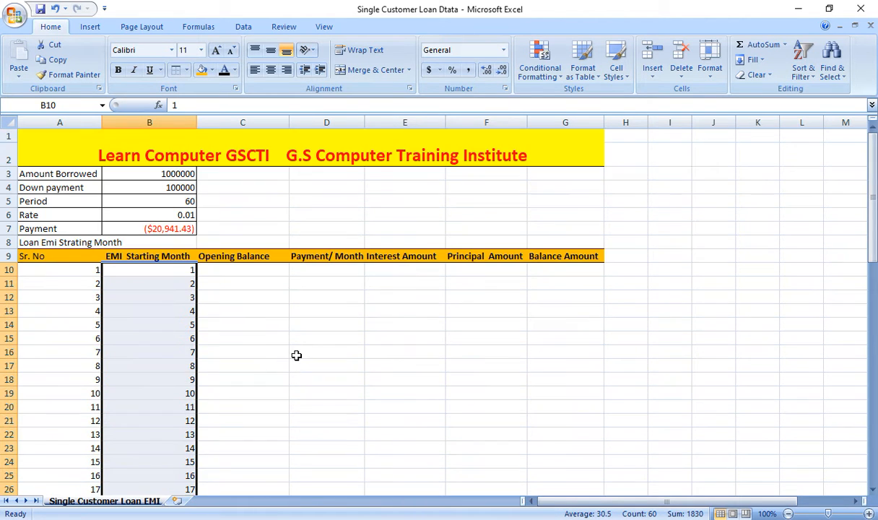
Step: Link the first Opening Balance in cell C10 to the amount borrowed with the formula =B3
click(230, 281)
click(236, 260)
click(249, 268)
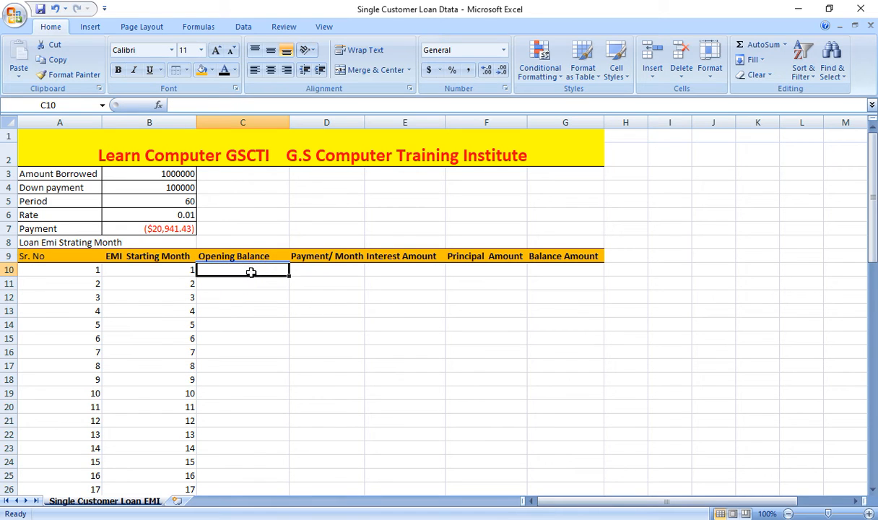
text(=)
click(166, 174)
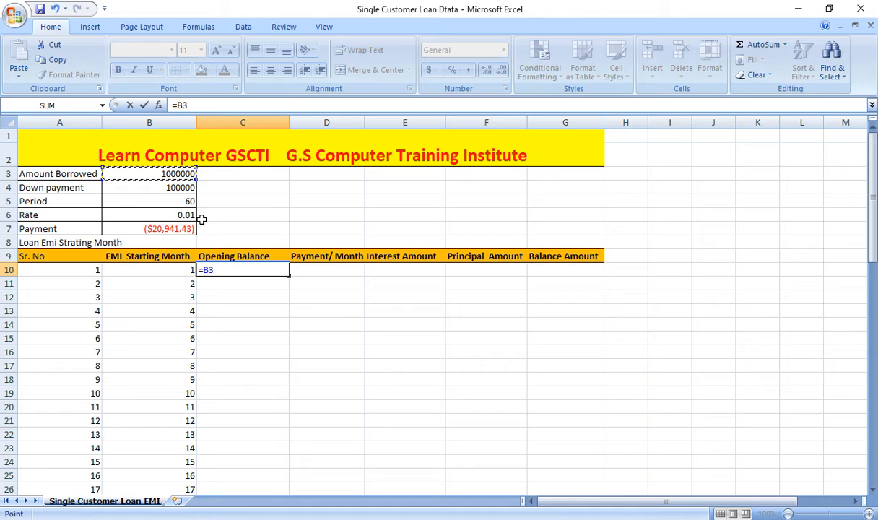
key(Return)
Step: Calculate the first Payment/Month in cell D10 with the formula =PMT(B6,B5,B3-B4)
click(331, 275)
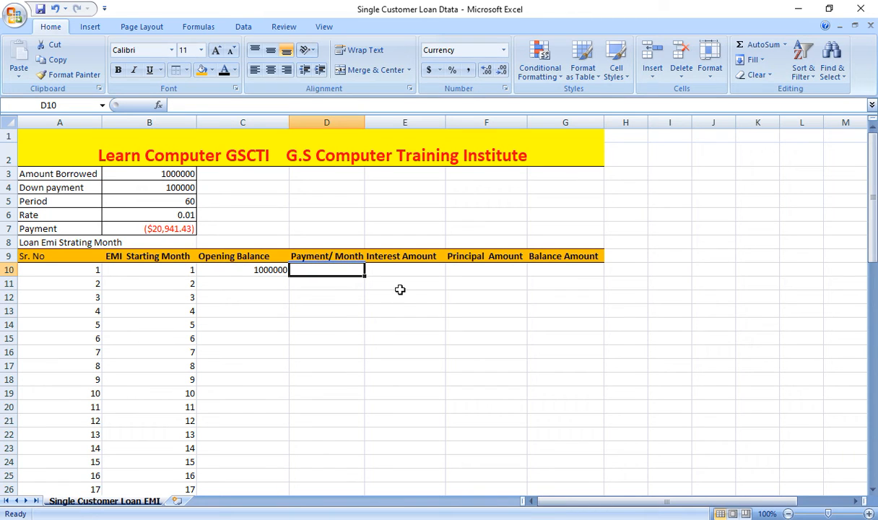
text(=pmt)
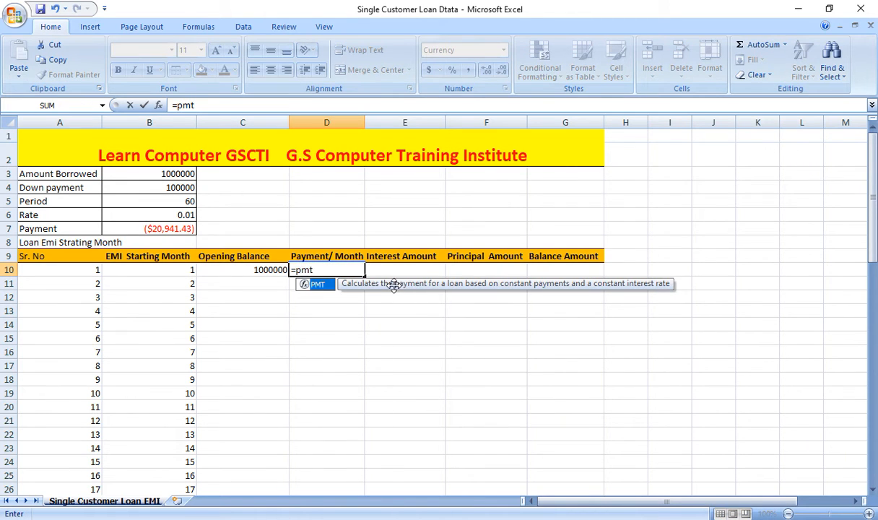
key(Tab)
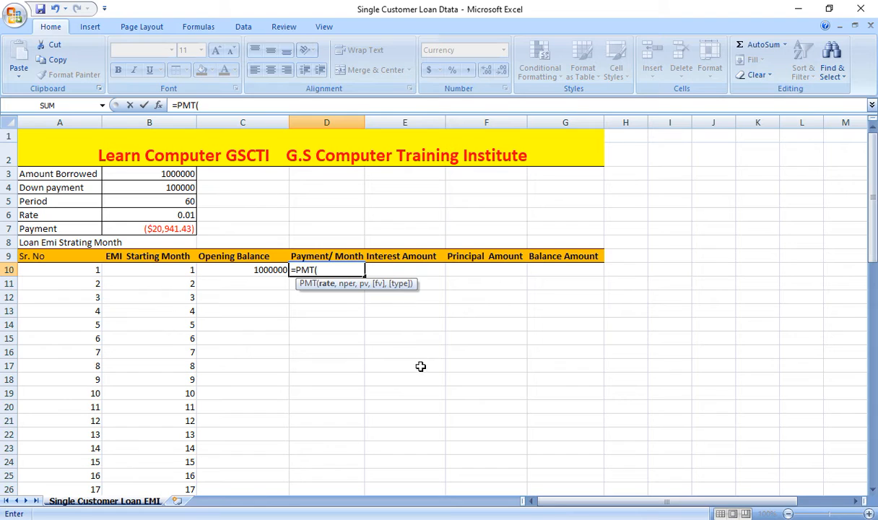
click(174, 215)
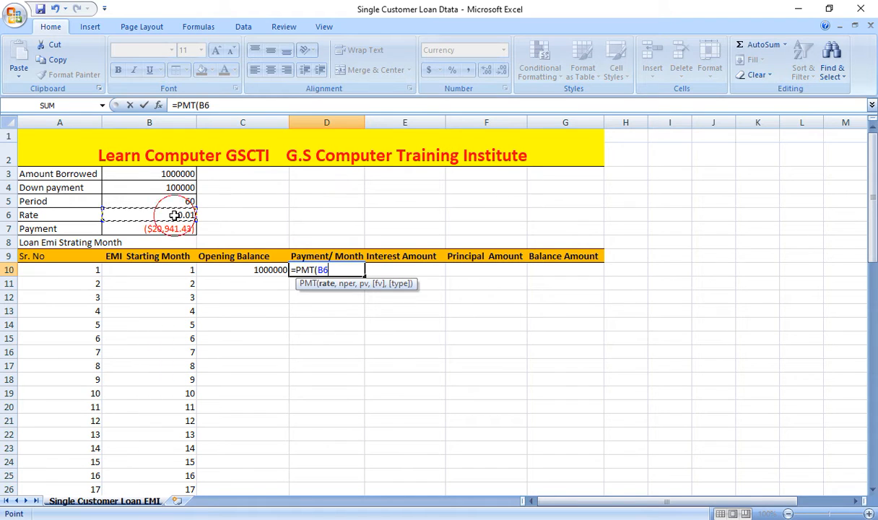
text(,)
click(184, 200)
text(,)
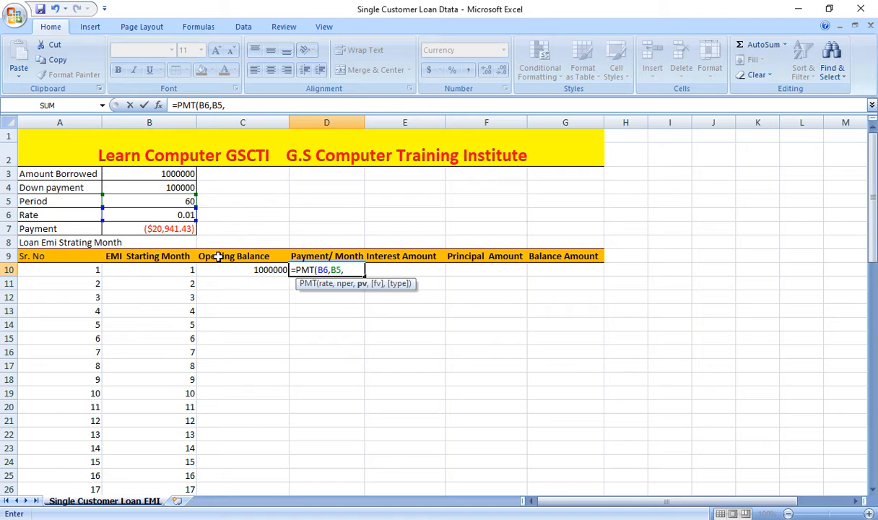
click(185, 173)
text(-)
click(185, 187)
text())
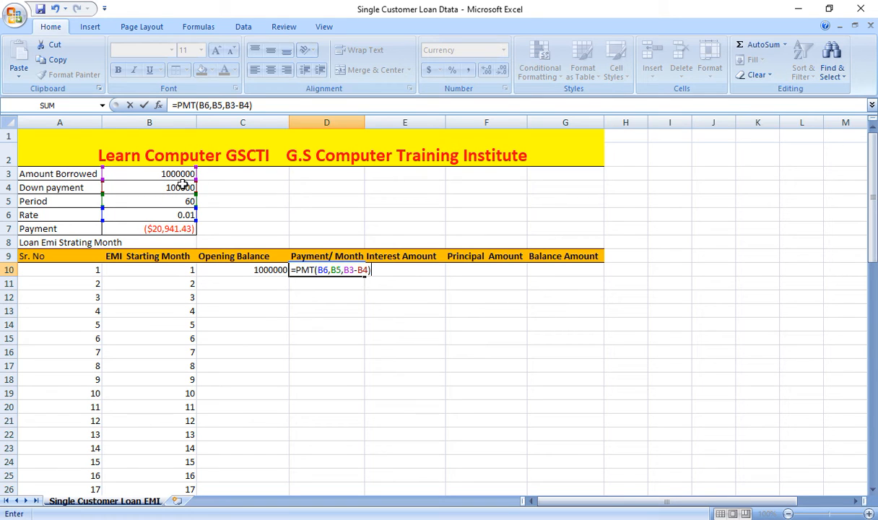
key(Return)
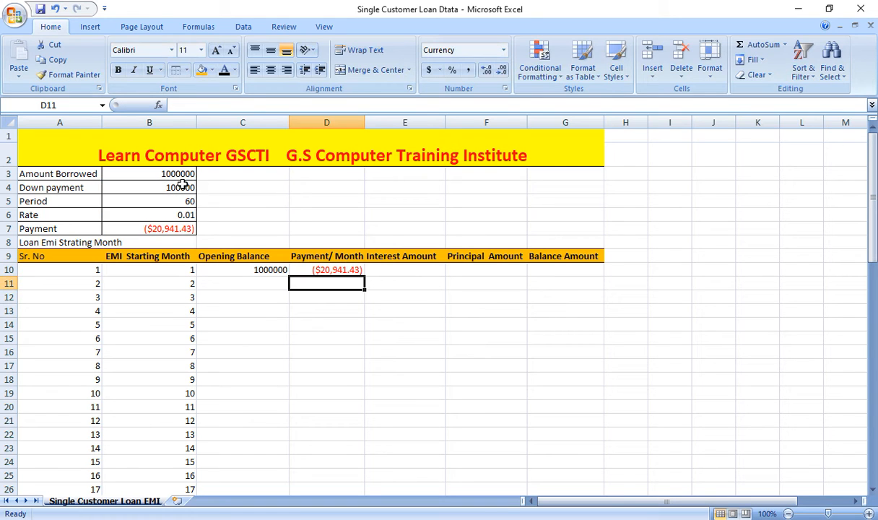
Step: Calculate the first Interest Amount in cell E10 with the formula =IPMT(B6,B10,B5,B3-B4)
click(372, 269)
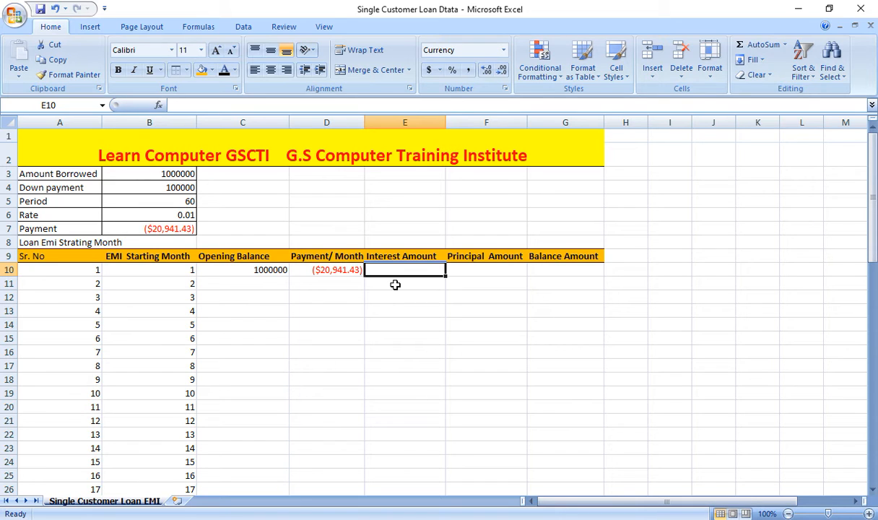
text(=ipmt)
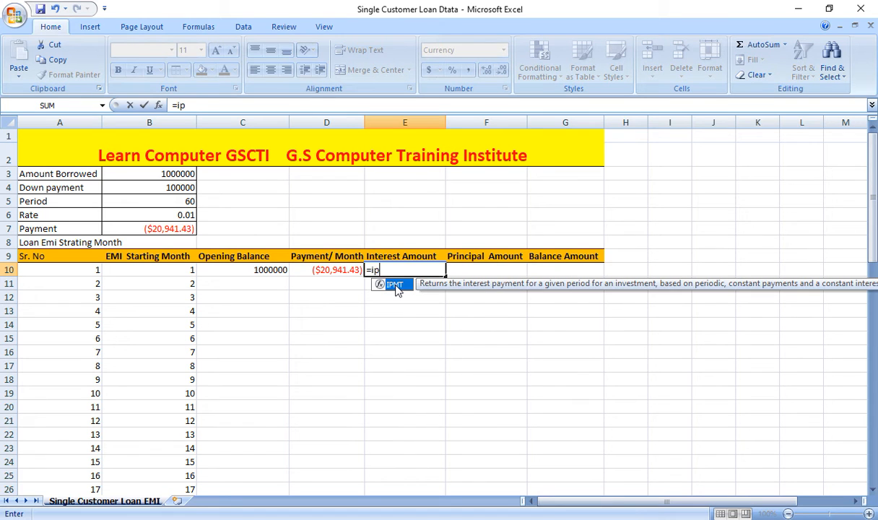
key(Tab)
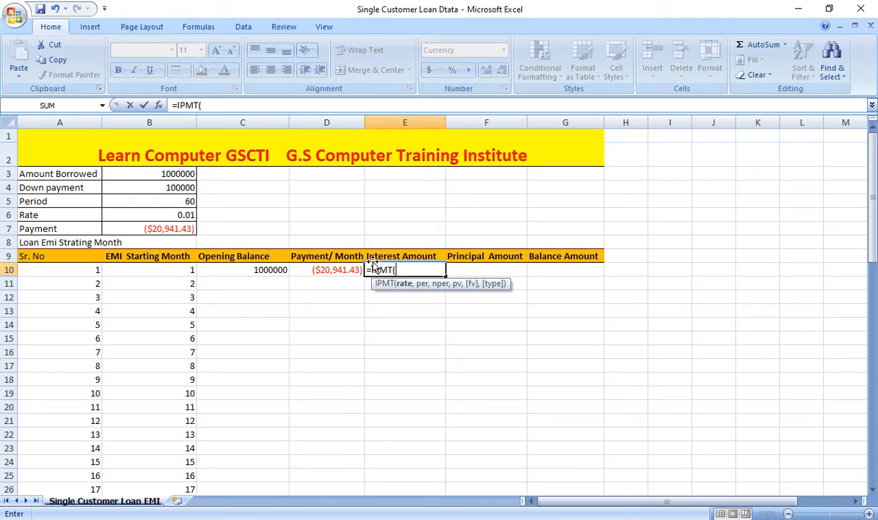
click(168, 213)
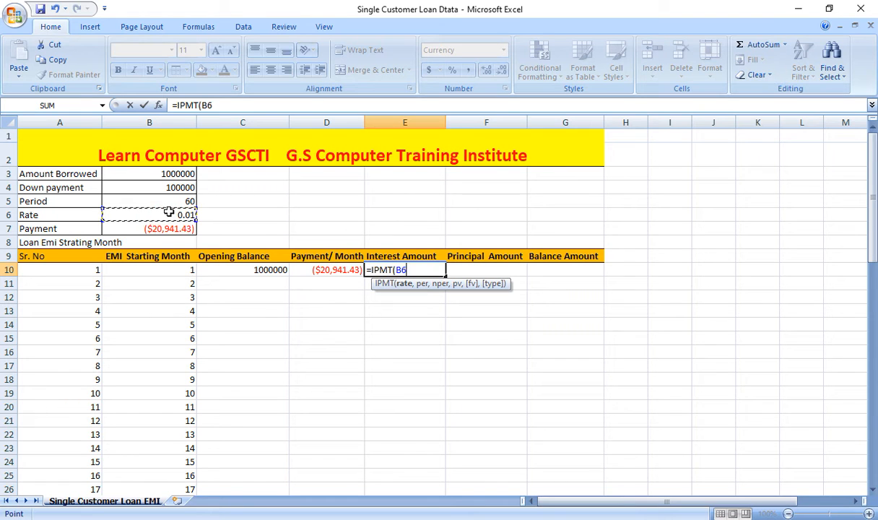
text(,)
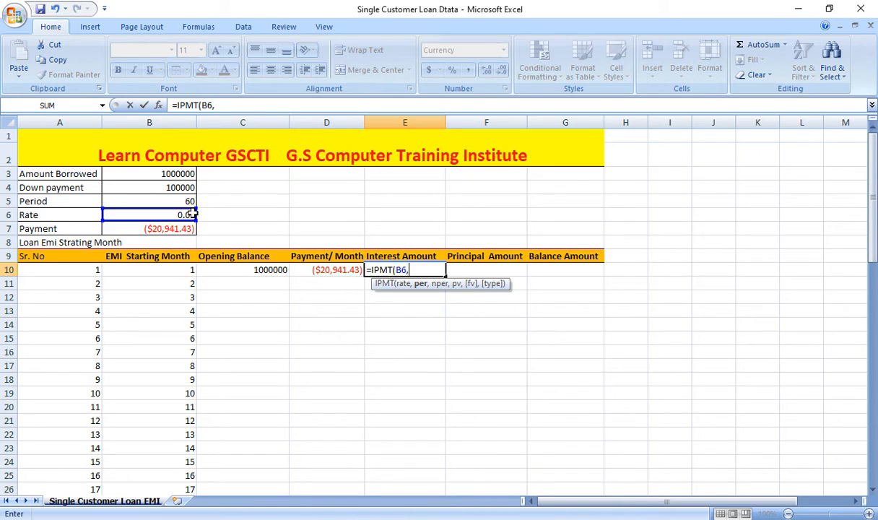
click(182, 270)
text(,)
click(160, 200)
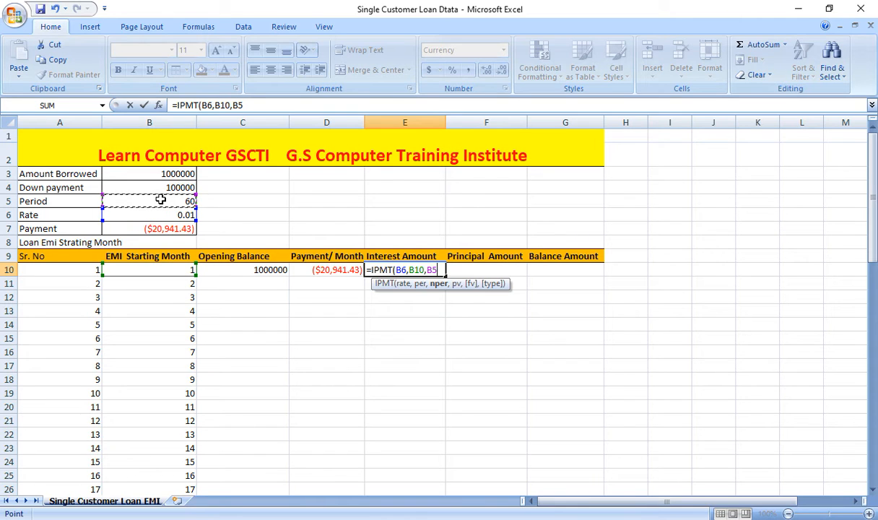
text(,)
click(167, 174)
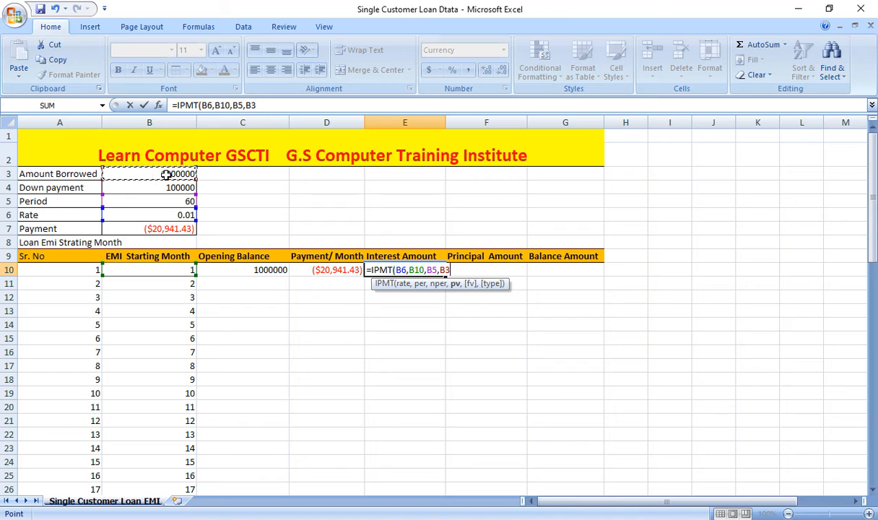
text(-)
click(160, 190)
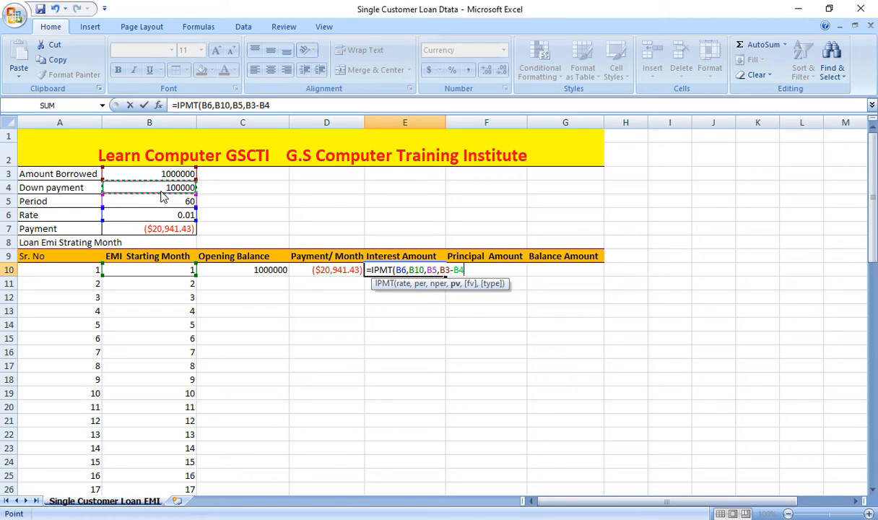
text())
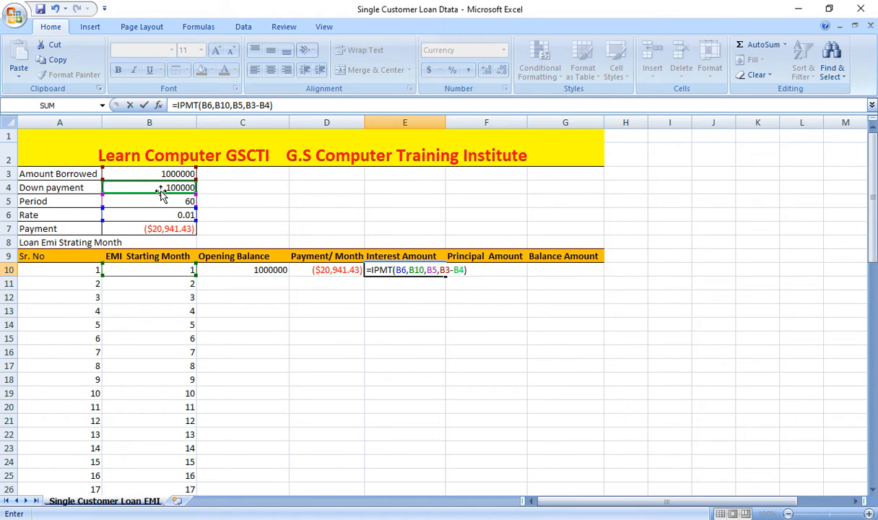
key(Return)
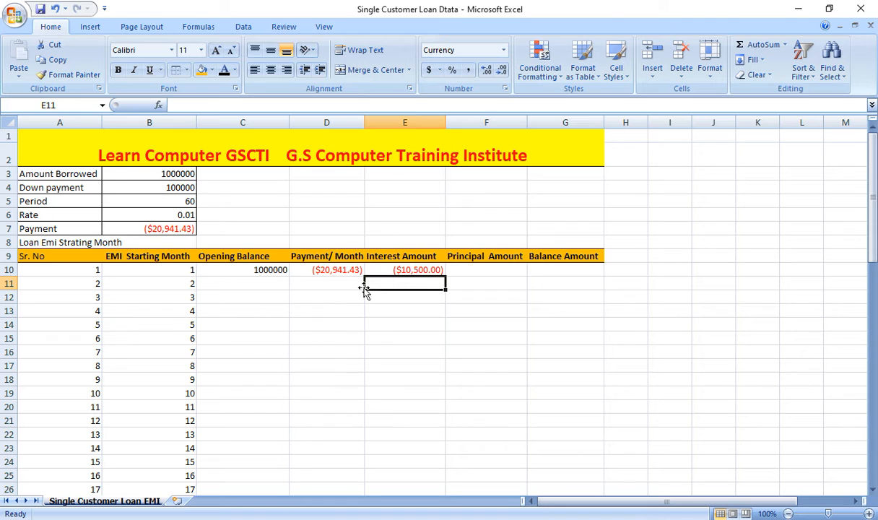
click(391, 271)
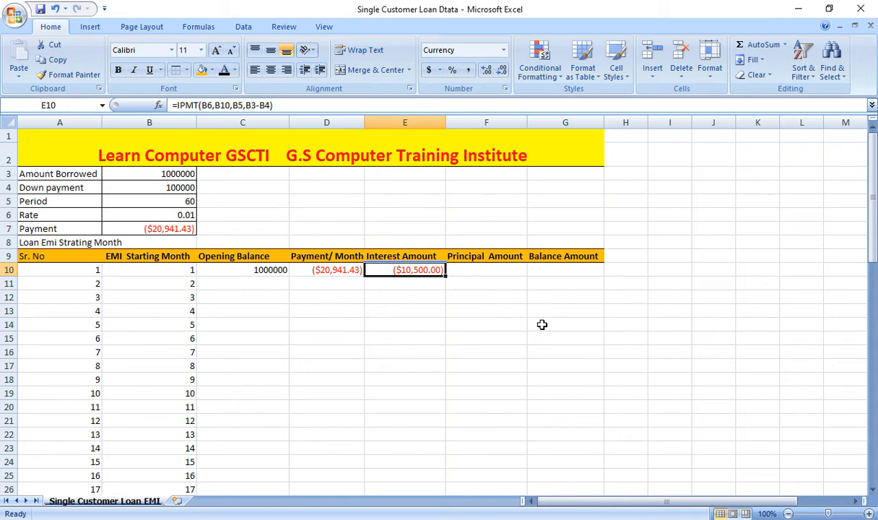
Step: Calculate the first Principal Amount in cell F10 with the formula =SUM(D10-E10)
click(468, 269)
text(=sum)
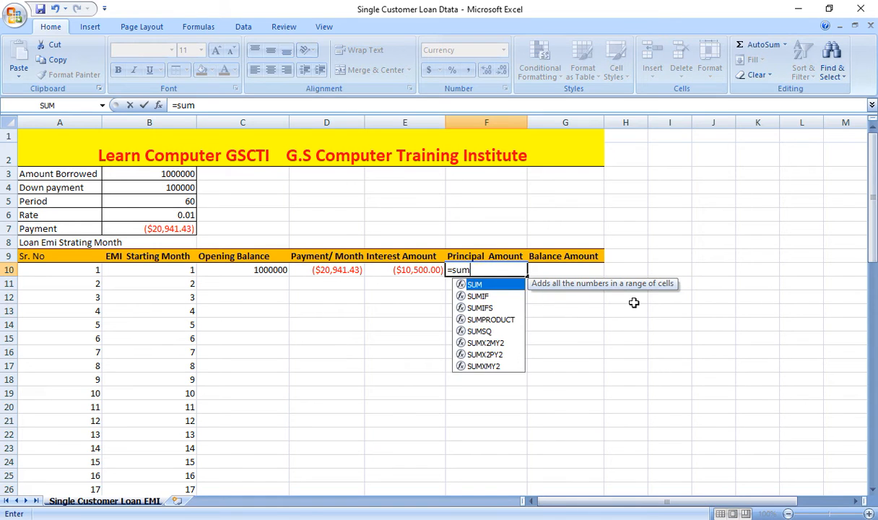
key(Tab)
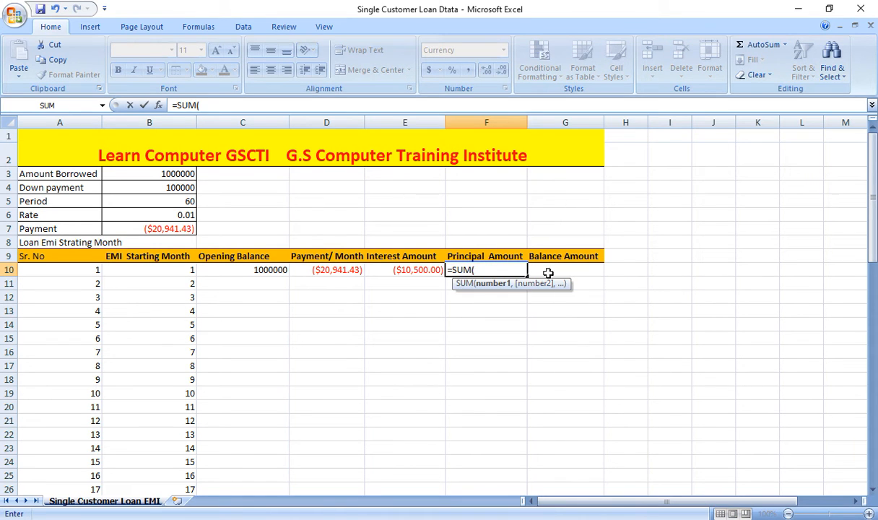
click(343, 270)
text(-)
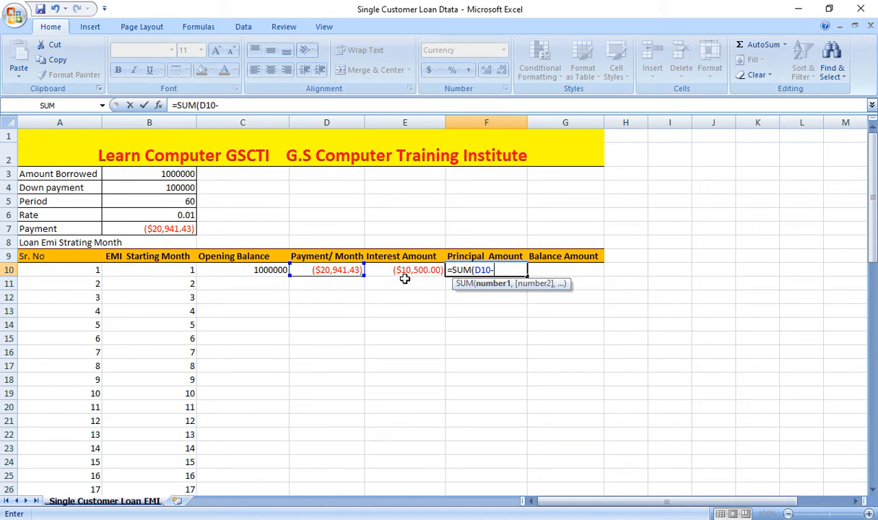
click(414, 272)
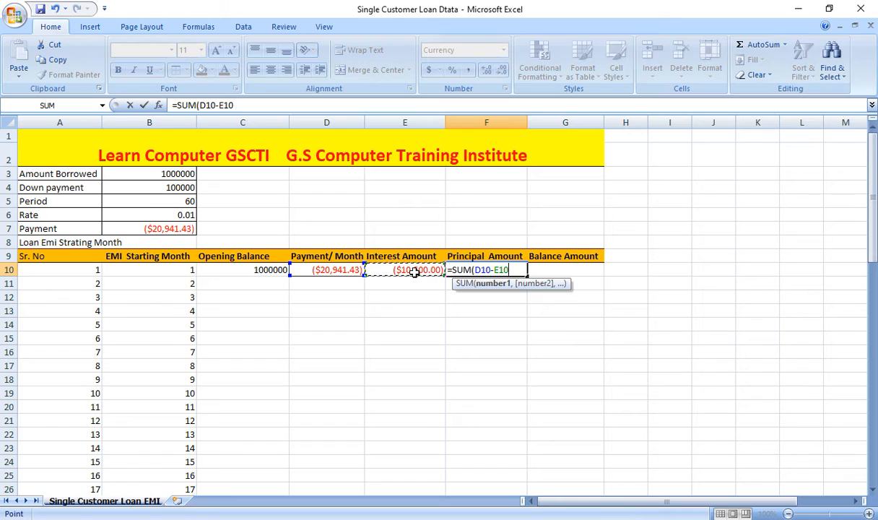
text())
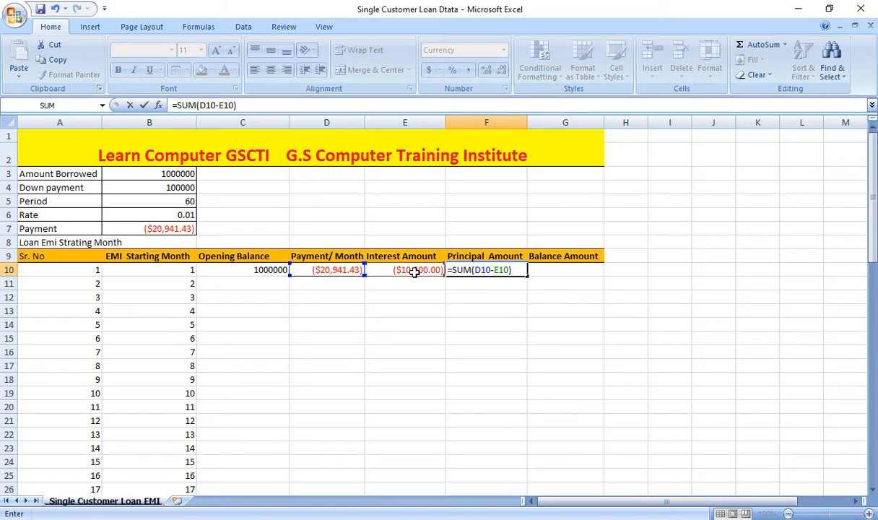
key(Return)
Step: Calculate the first Balance Amount in cell G10 with the formula =SUM(C10-F10)
click(564, 268)
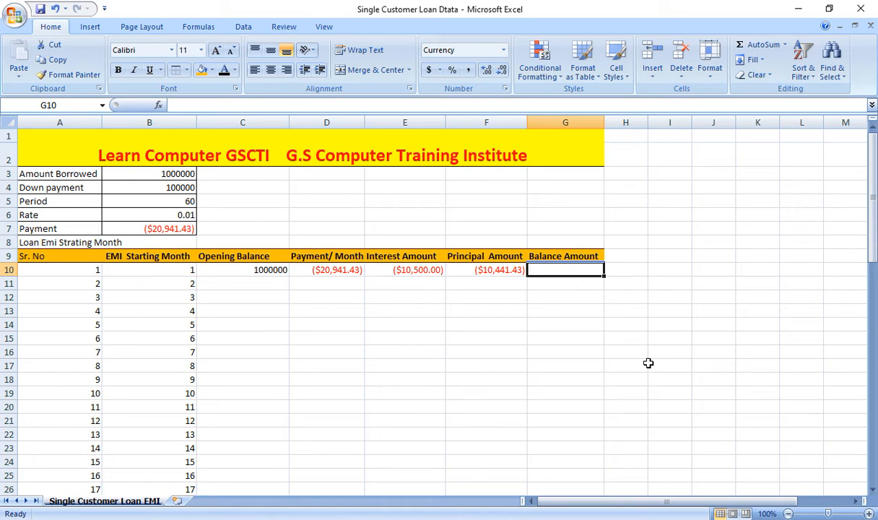
text(=)
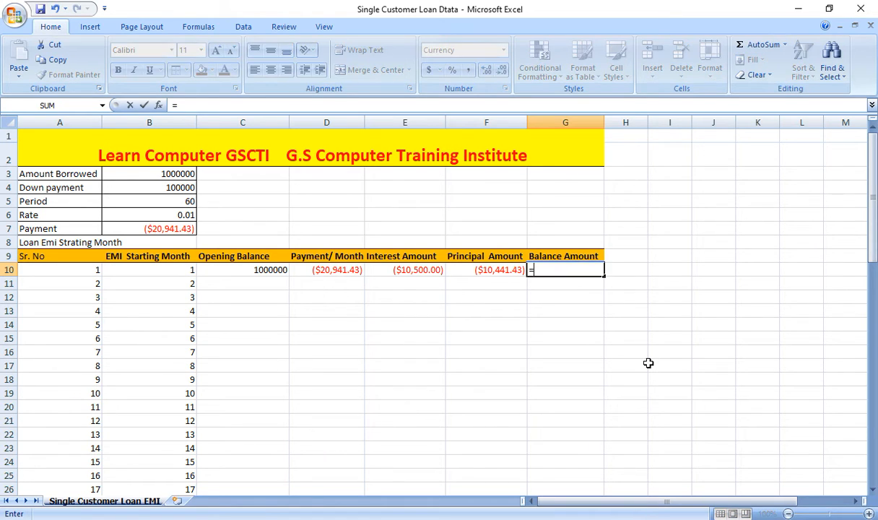
text(sum)
key(Tab)
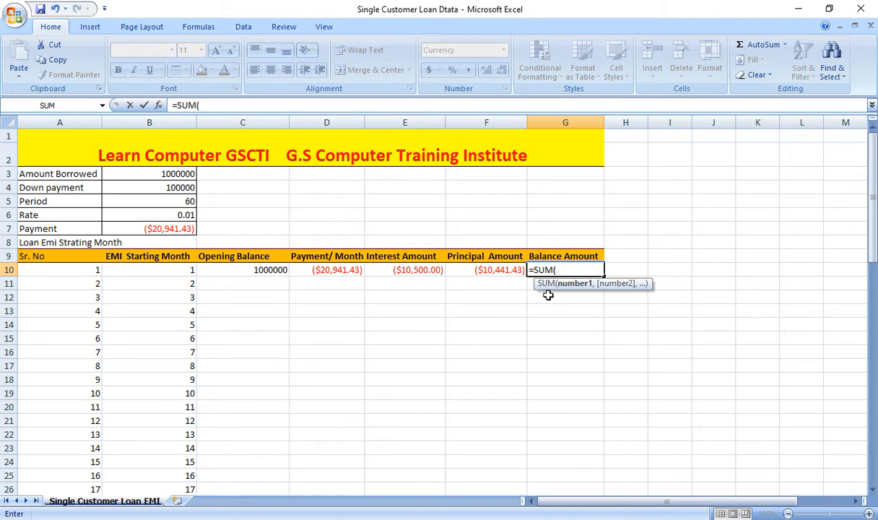
click(265, 269)
text(-)
click(477, 271)
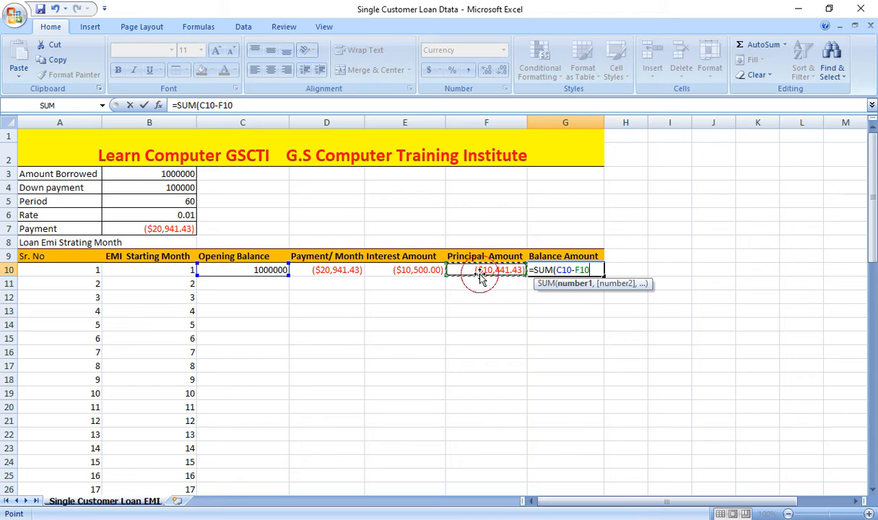
text())
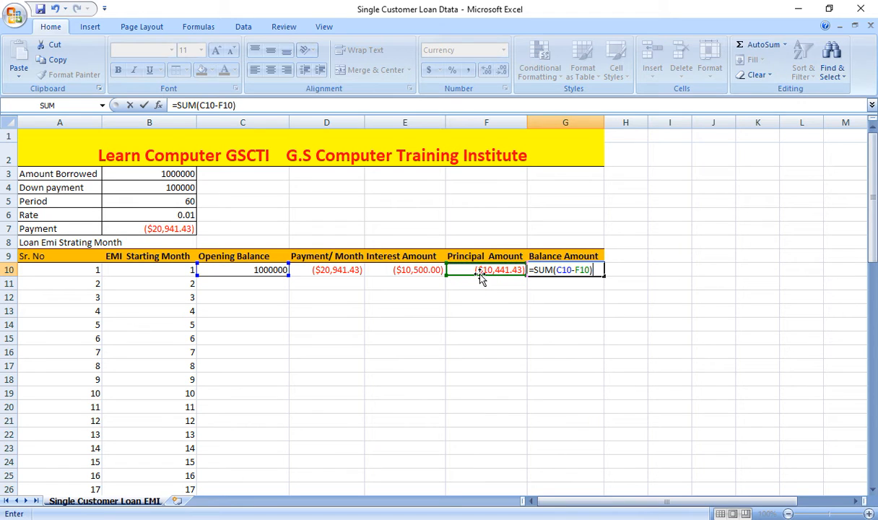
key(Return)
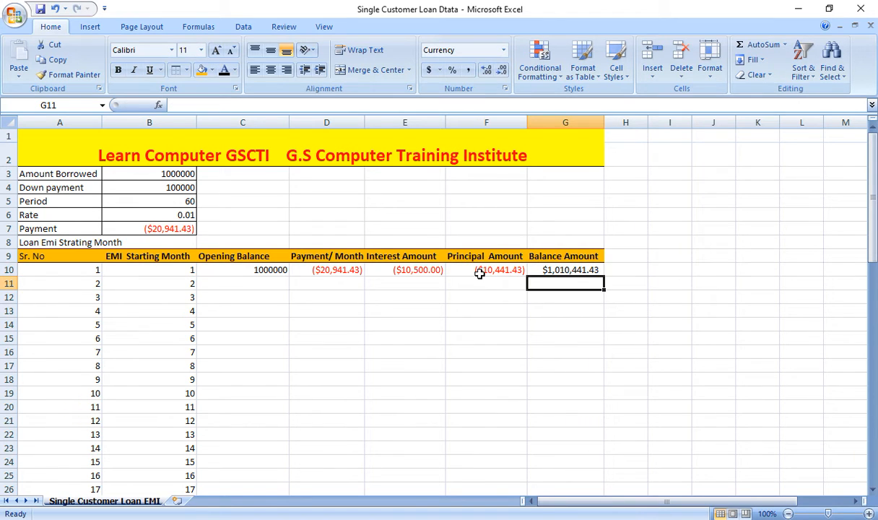
Step: Make the first Opening Balance in cell C10 negative by changing its formula to =-B3
click(264, 271)
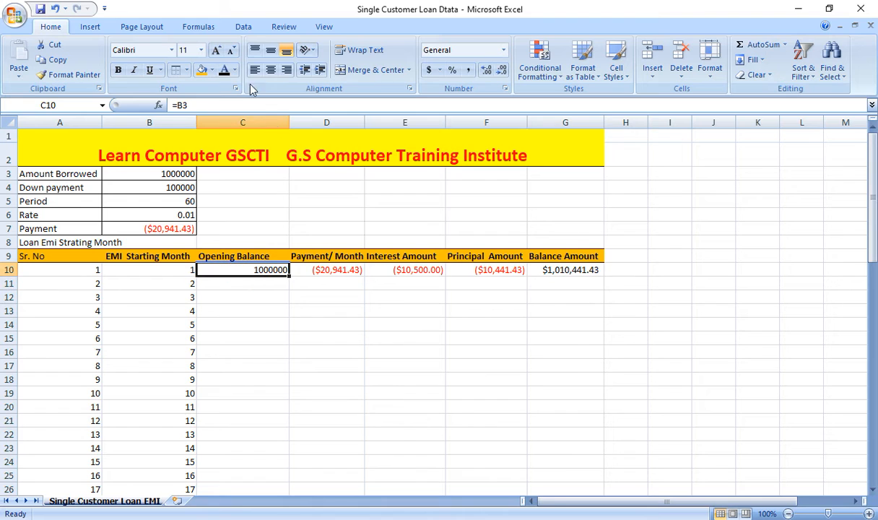
click(177, 106)
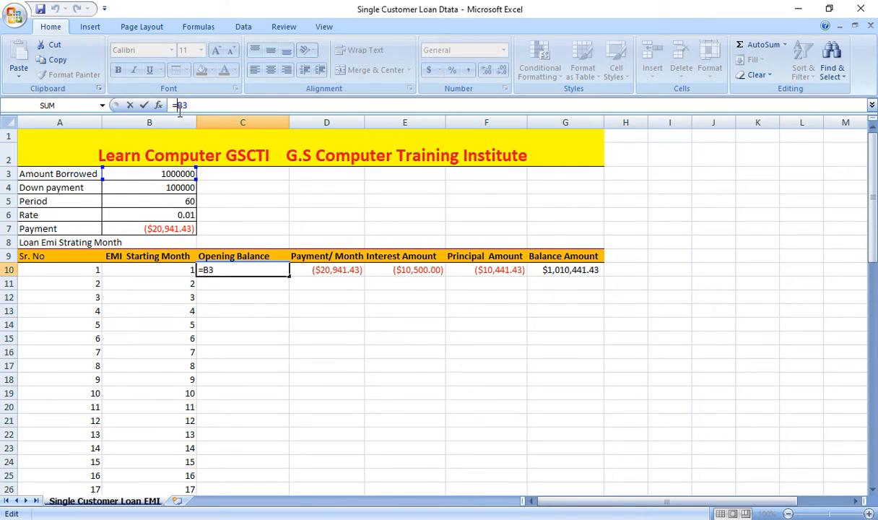
text(-)
key(Return)
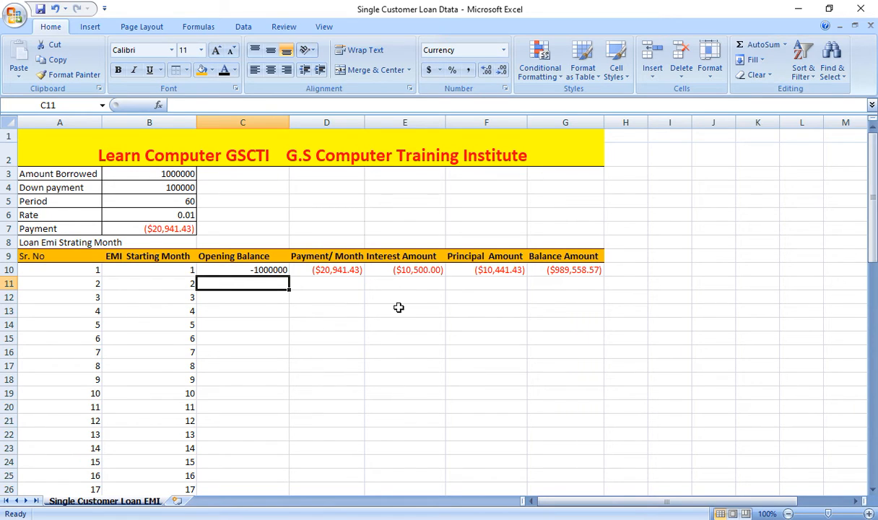
Step: Link the second Opening Balance in cell C11 to the first Balance Amount with the formula =G10
text(=)
click(552, 269)
key(Return)
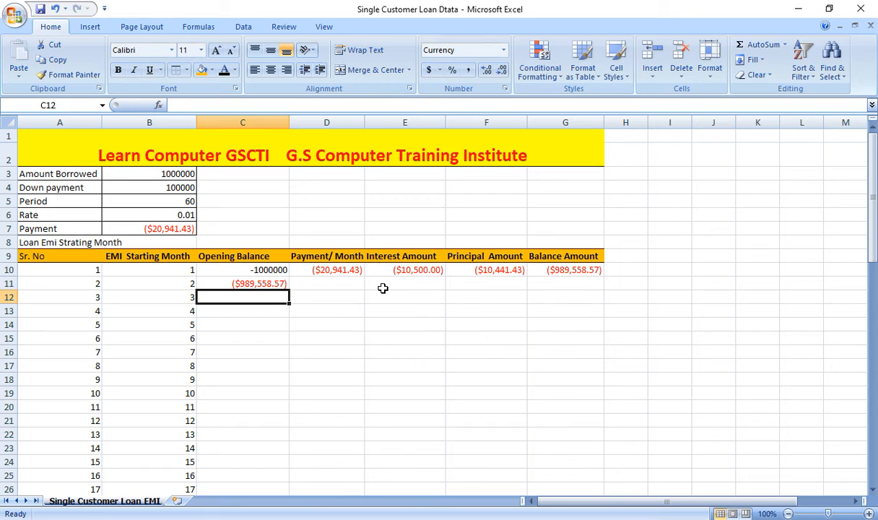
Step: Calculate the second monthly payment in cell D11 with the formula =PMT(B6,B5,B3-B4)
click(333, 281)
text(=)
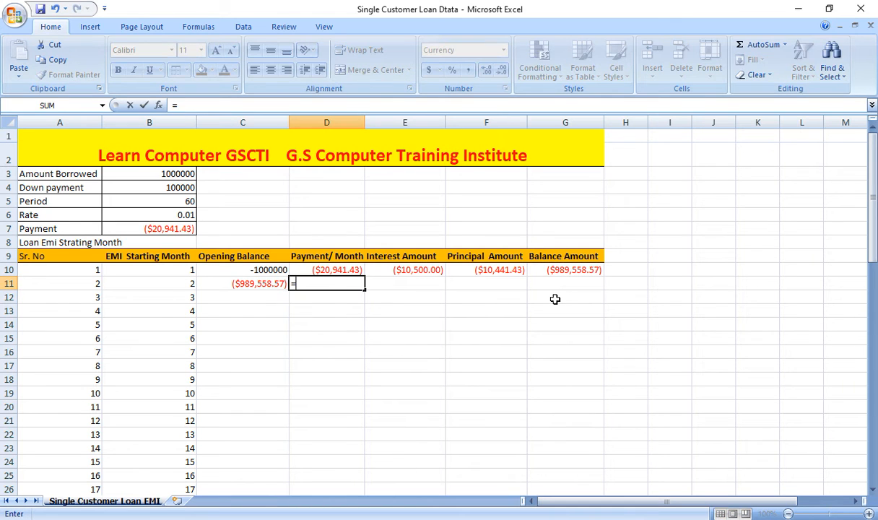
text(pmt)
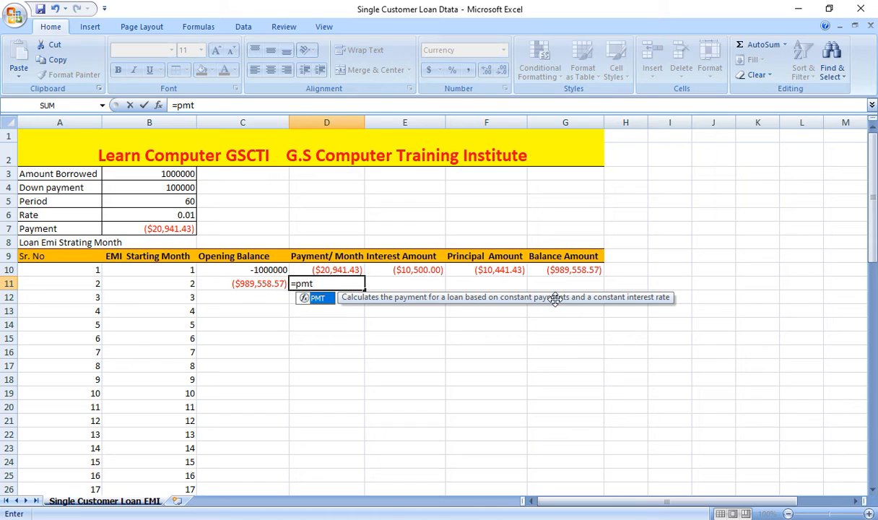
key(Tab)
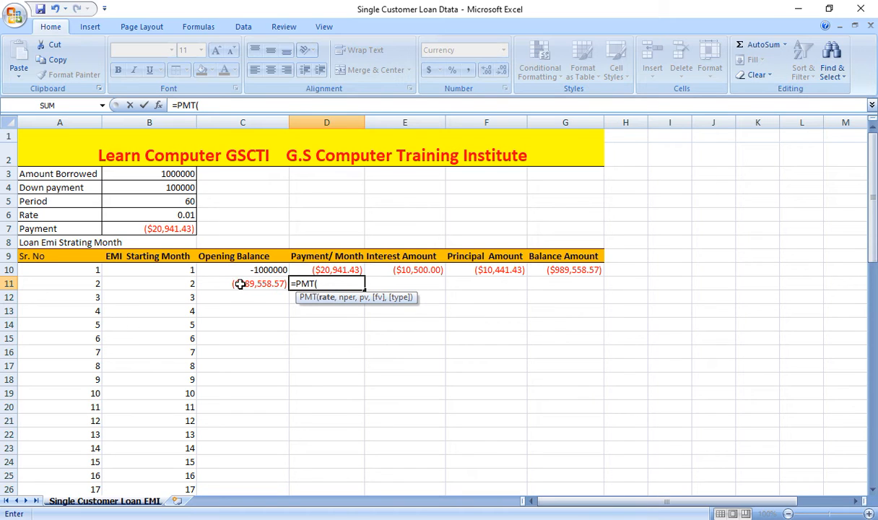
click(178, 215)
text(,)
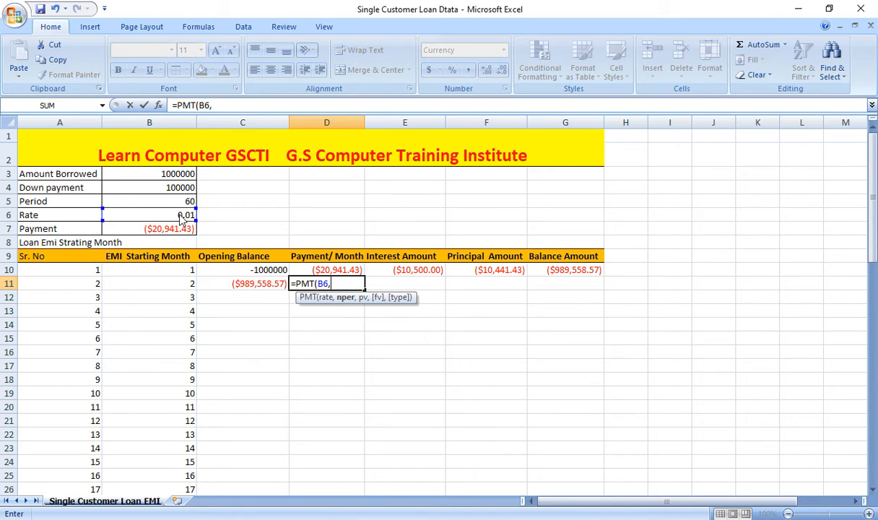
click(178, 202)
text(,)
click(175, 175)
text(-)
click(179, 187)
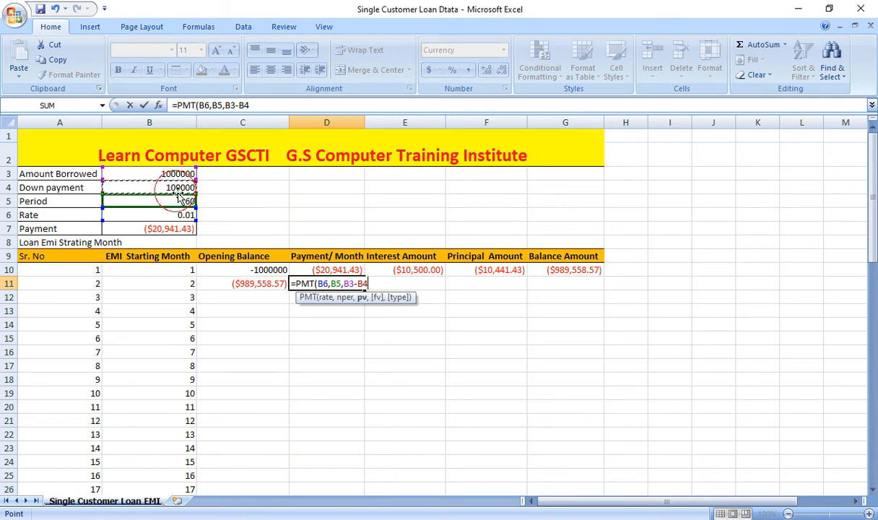
text())
key(Return)
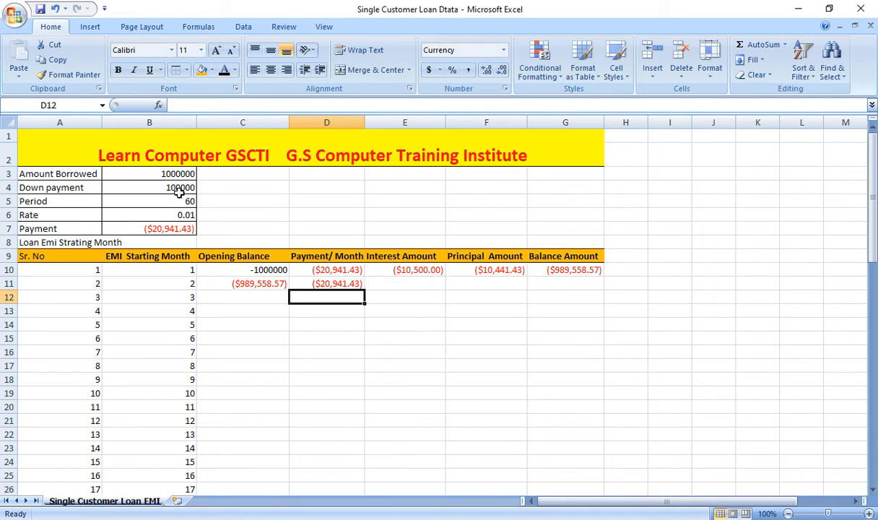
Step: Calculate the second Interest Amount in cell E11 with the formula =IPMT(B6,B11,B5,B3-B4)
click(387, 284)
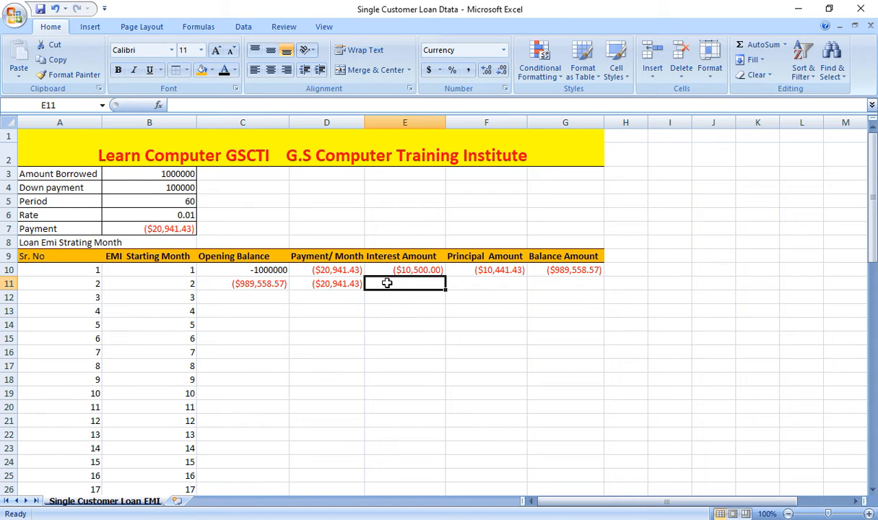
text(=ipmt)
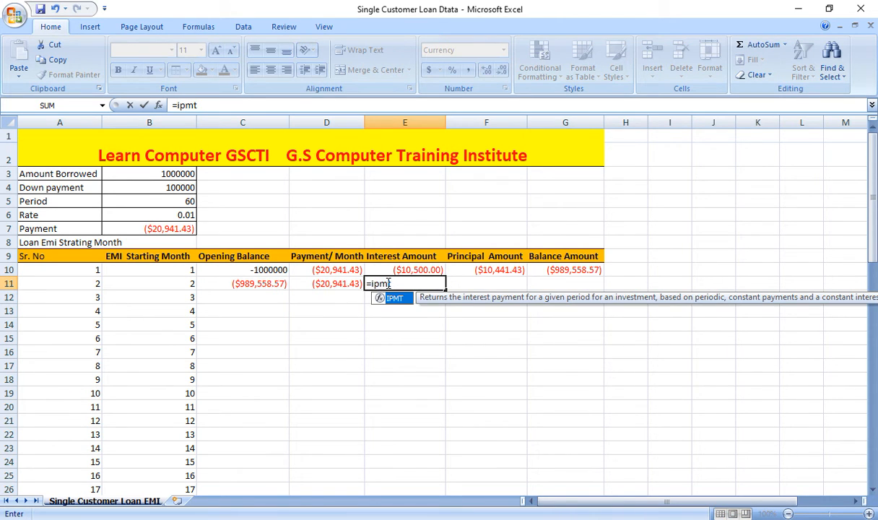
key(Tab)
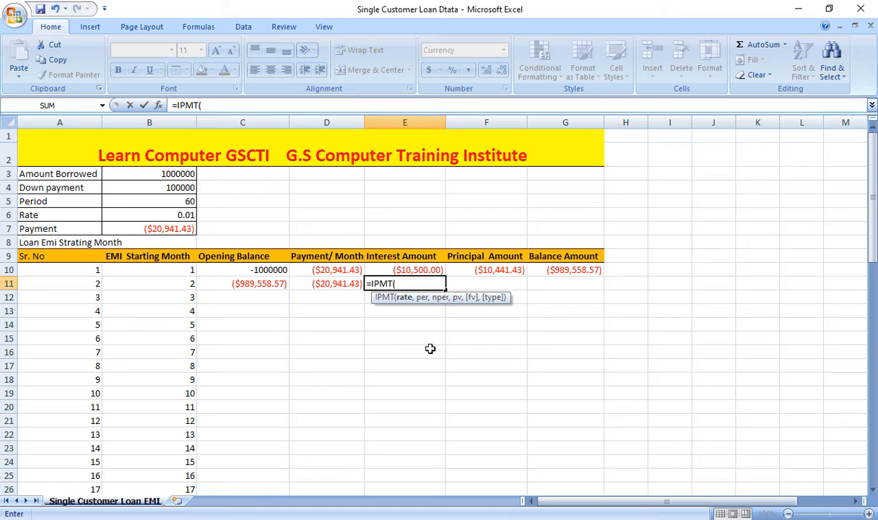
click(174, 215)
text(,)
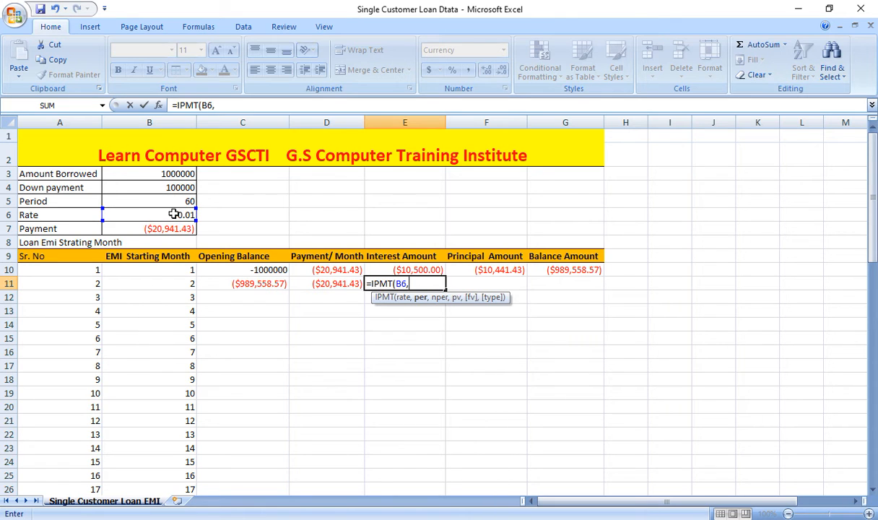
click(167, 286)
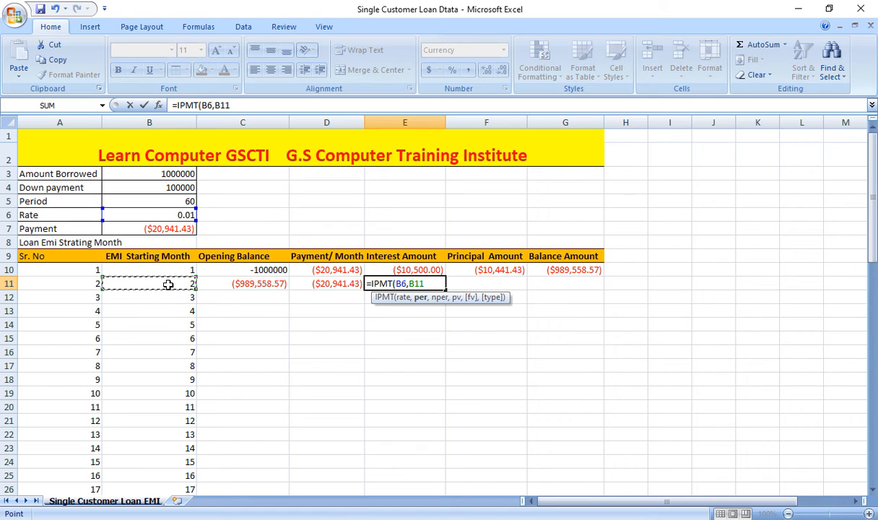
text(,)
click(174, 201)
text(,)
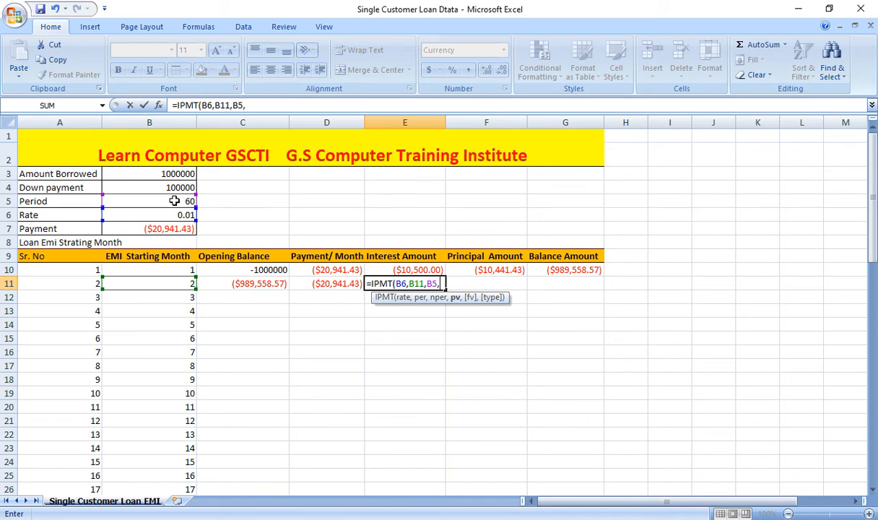
click(178, 173)
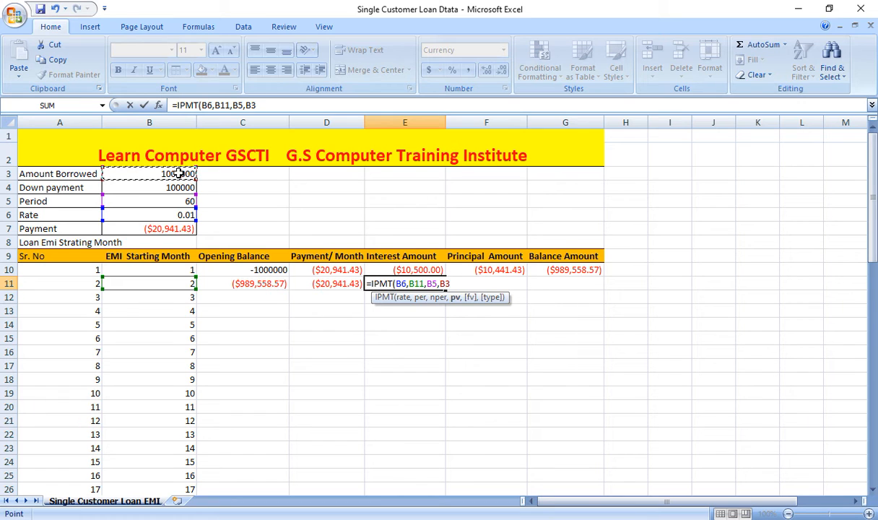
text(-)
click(178, 187)
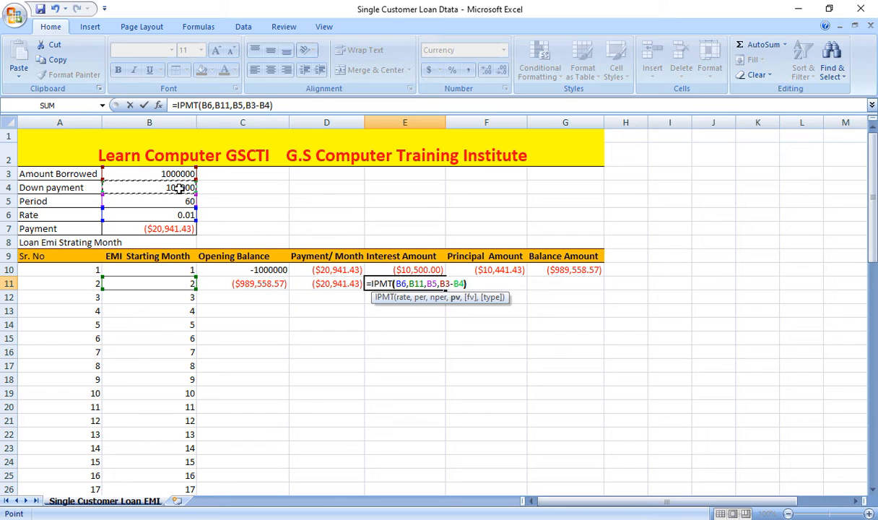
text())
key(Return)
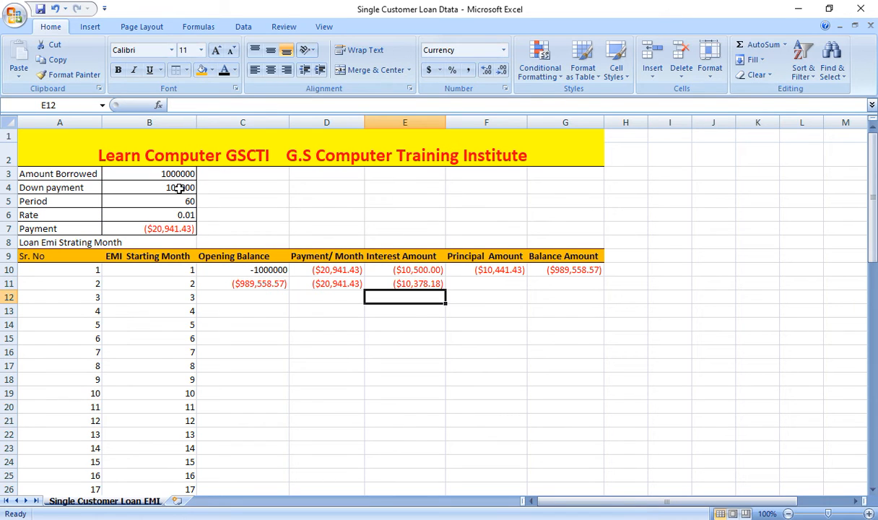
Step: Calculate the second Principal Amount in cell F11 with the formula =SUM(D11-E11)
click(480, 283)
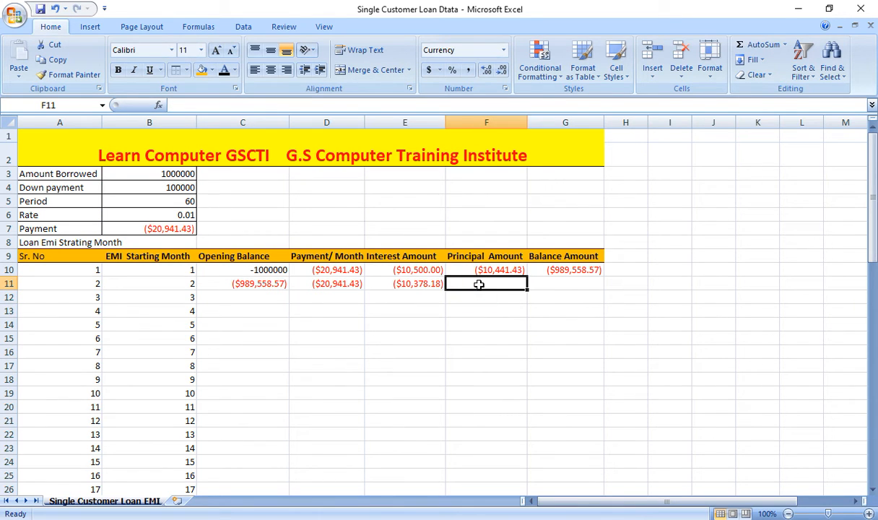
text(=sum)
key(Tab)
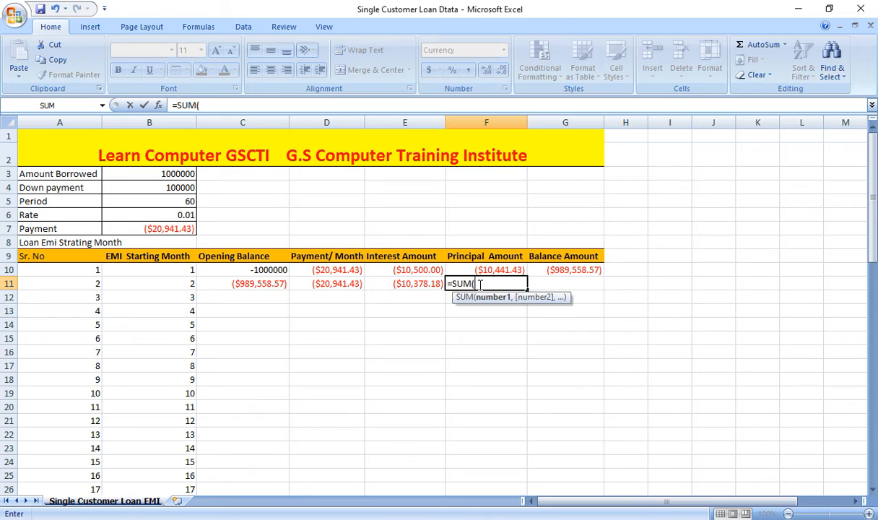
click(338, 284)
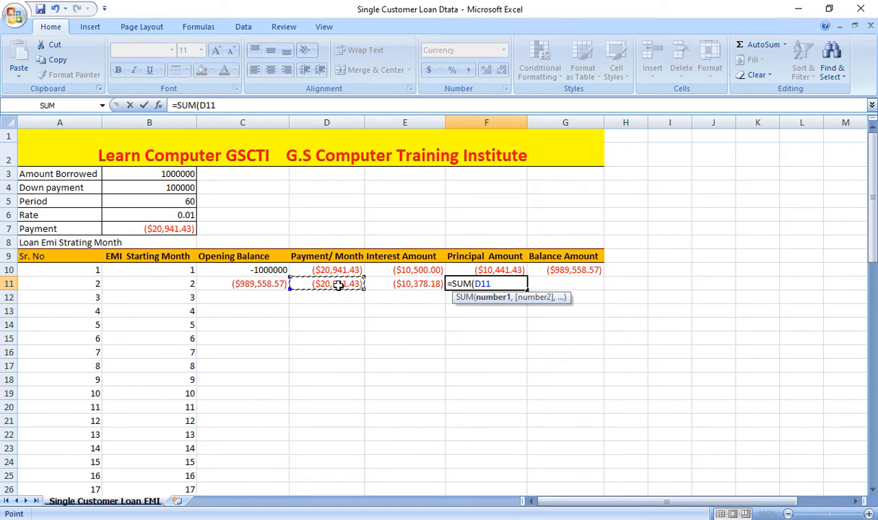
text(-)
click(403, 286)
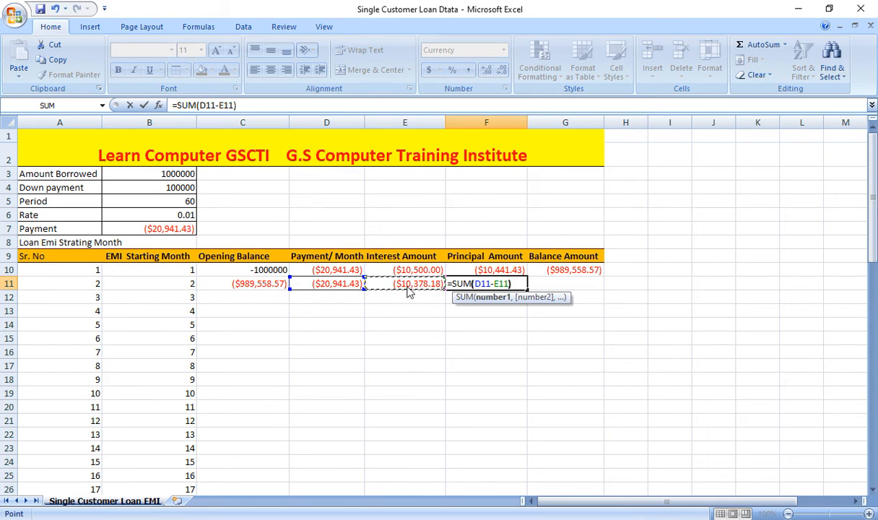
text())
key(Return)
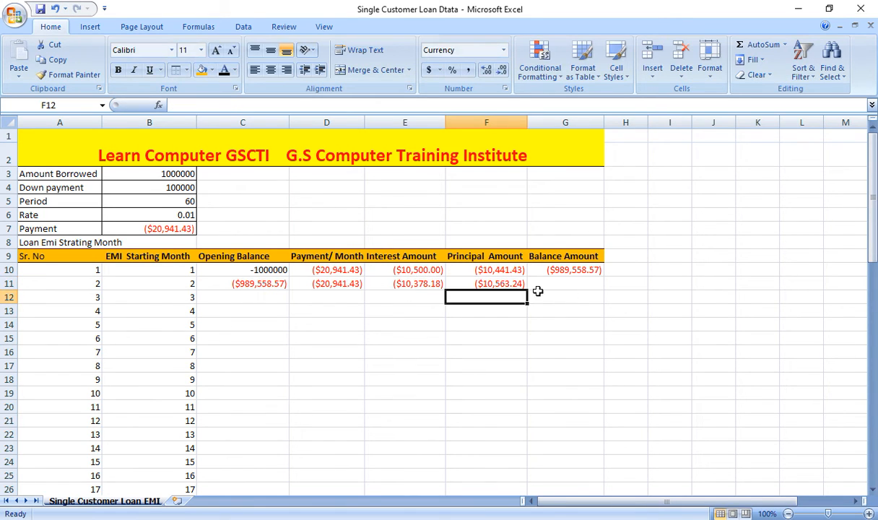
Step: Calculate the second Balance Amount in cell G11 with the formula =SUM(C11-F11)
click(574, 287)
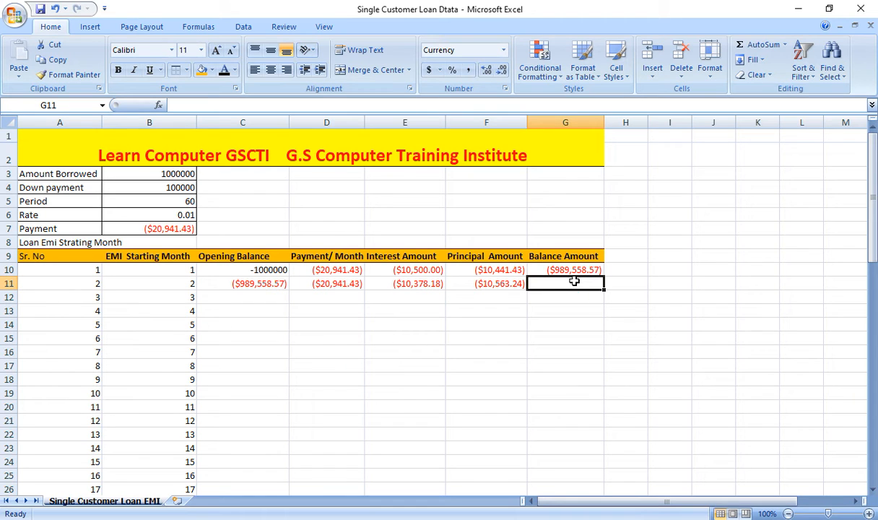
text(=sum)
key(Tab)
click(264, 283)
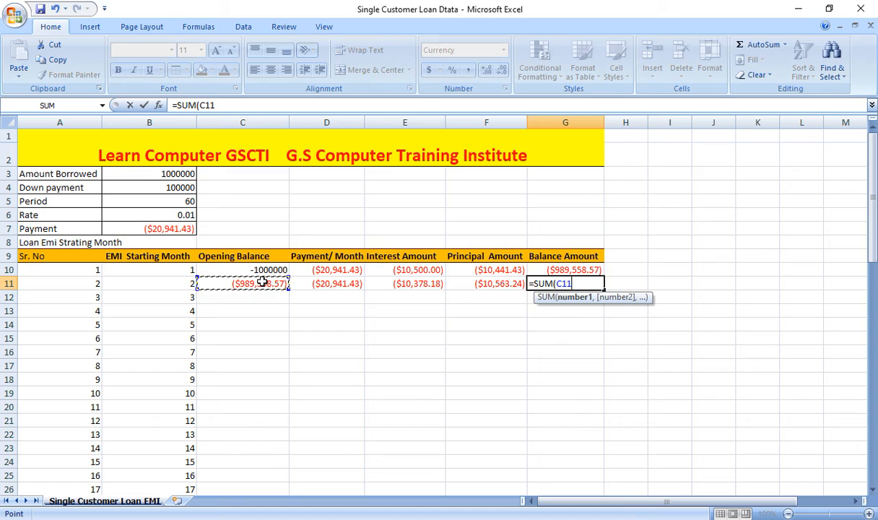
text(-)
click(498, 284)
text())
key(Return)
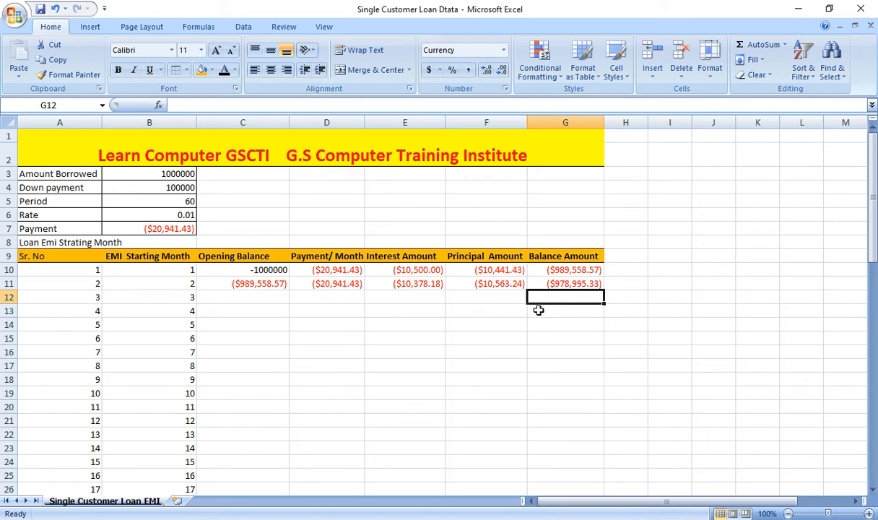
Step: Rename the Balance Amount header in cell G9 to Closing Balance
double_click(544, 258)
drag(557, 258, 533, 257)
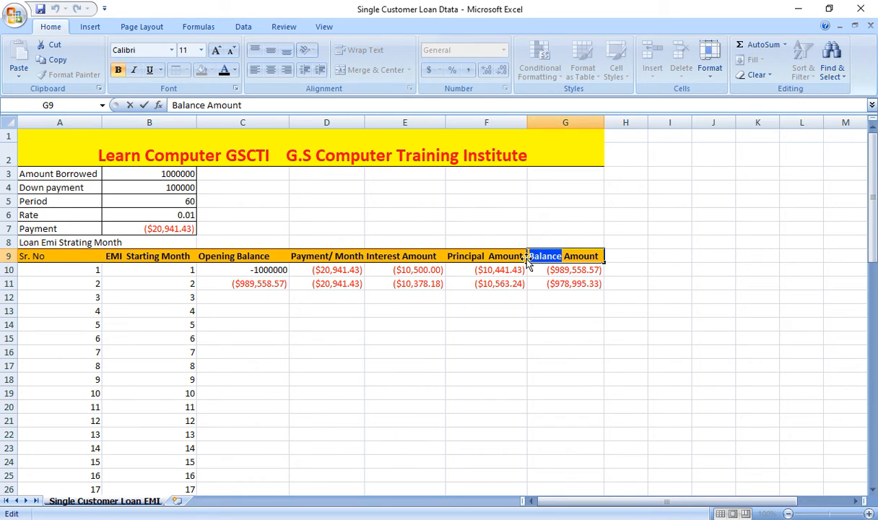
text(Closing)
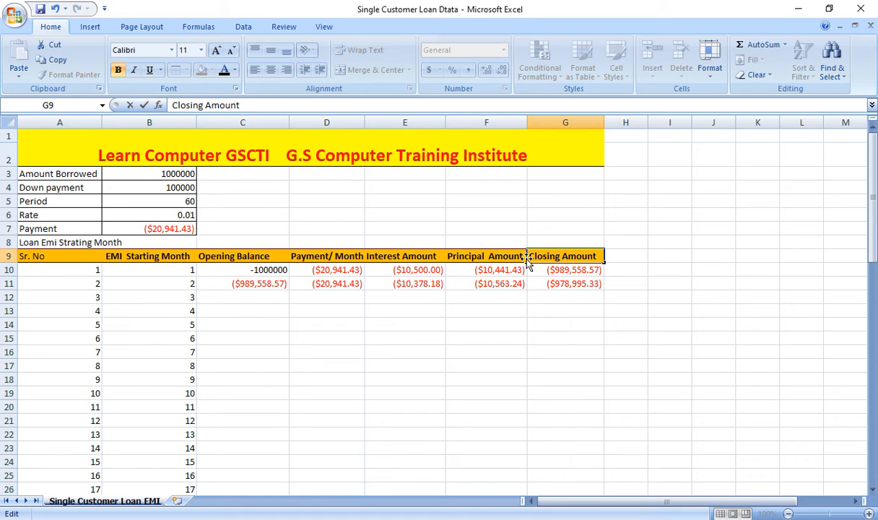
key(Delete)
key(Delete)
key(Delete)
key(Delete)
key(Delete)
key(Delete)
key(Return)
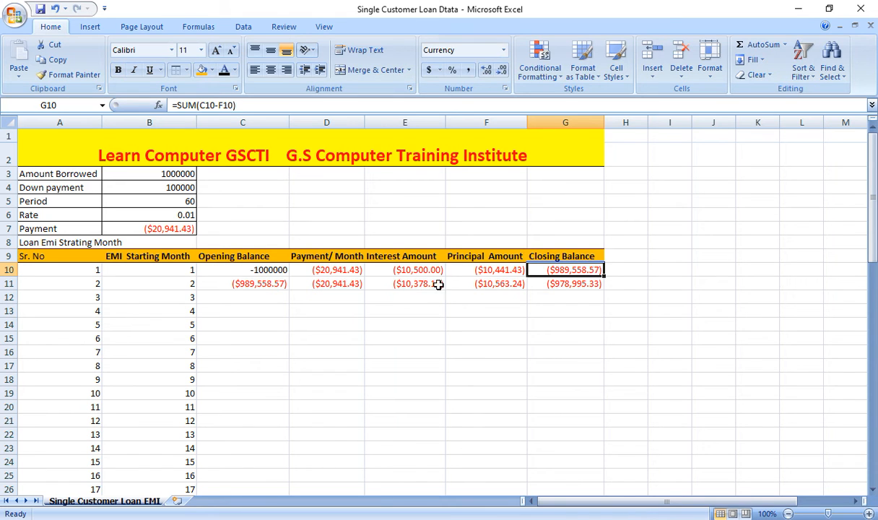
Step: Make all references in the D11 payment formula absolute, giving =PMT($B$6,$B$5,$B$3-$B$4)
click(260, 294)
click(258, 287)
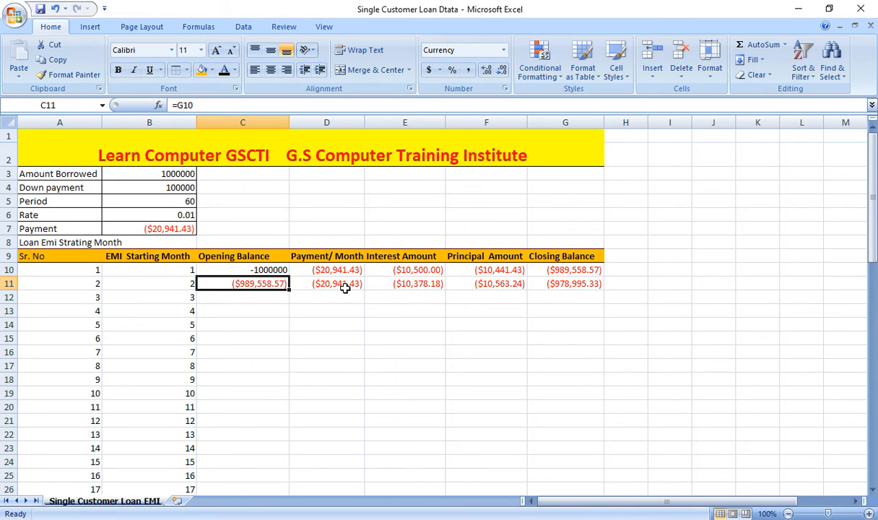
click(316, 282)
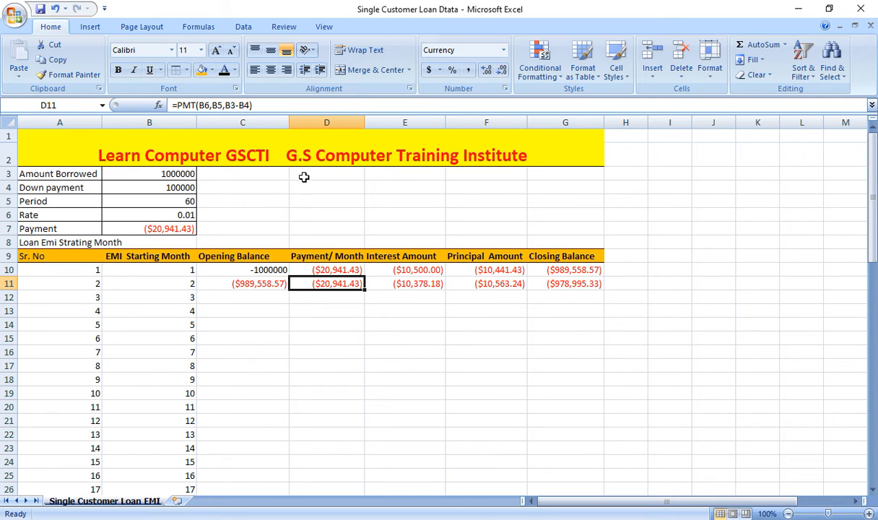
click(204, 105)
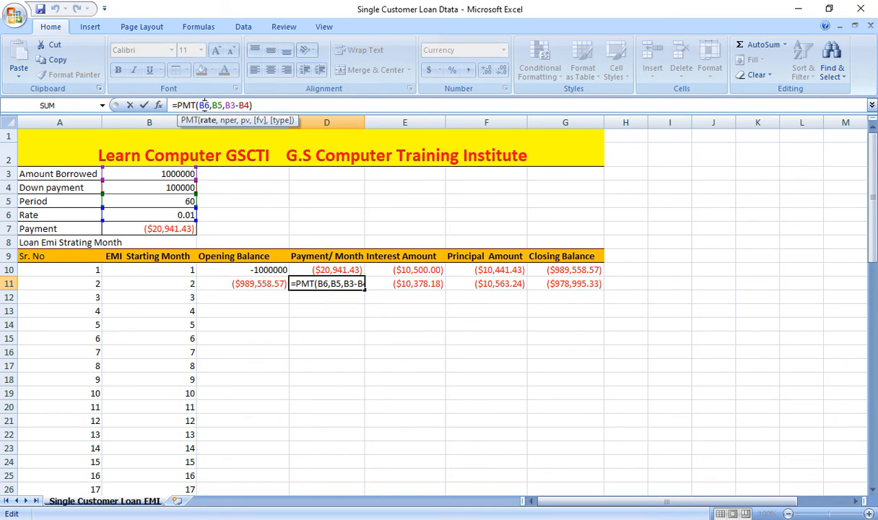
key(F4)
click(226, 105)
key(F4)
click(264, 105)
key(F4)
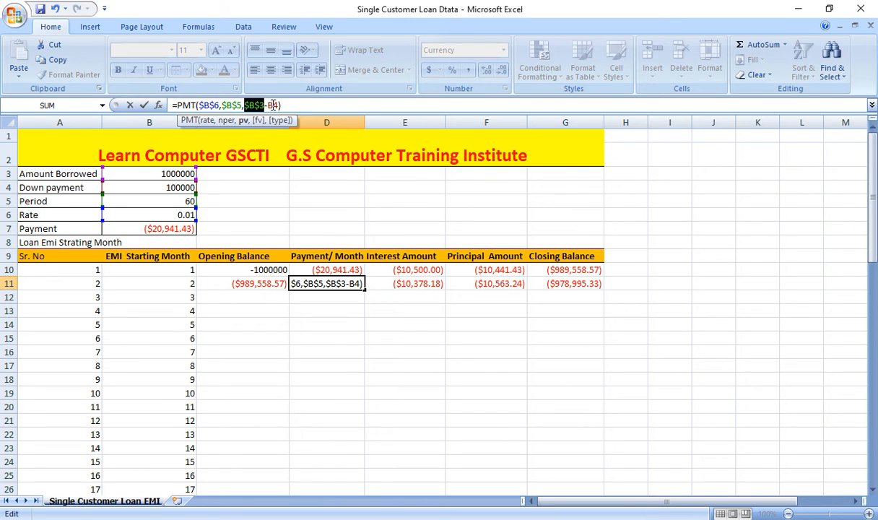
click(273, 106)
key(F4)
key(Return)
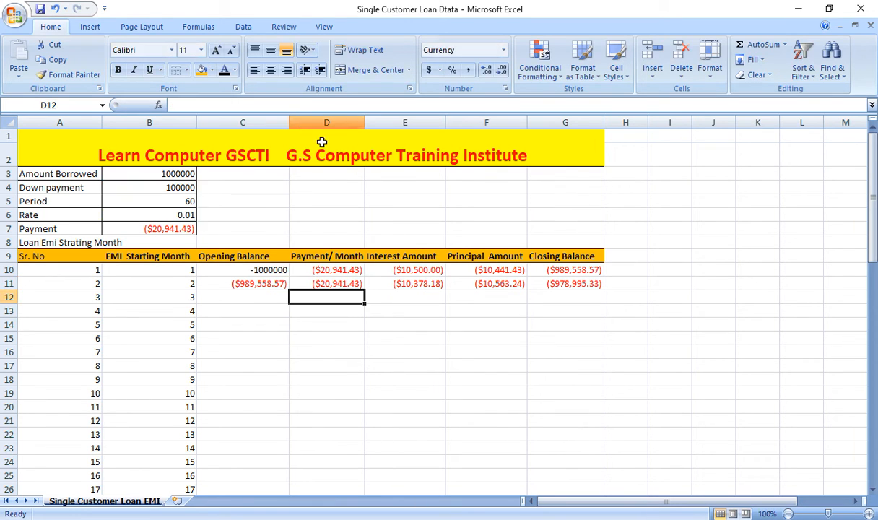
Step: Make every reference except B11 absolute in the E11 interest formula, giving =IPMT($B$6,B11,$B$5,$B$3-$B$4)
click(412, 284)
click(208, 105)
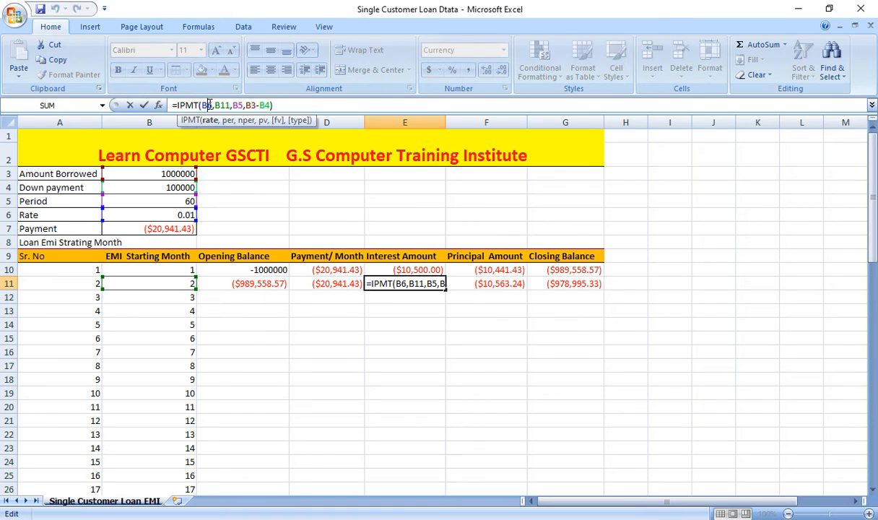
key(F4)
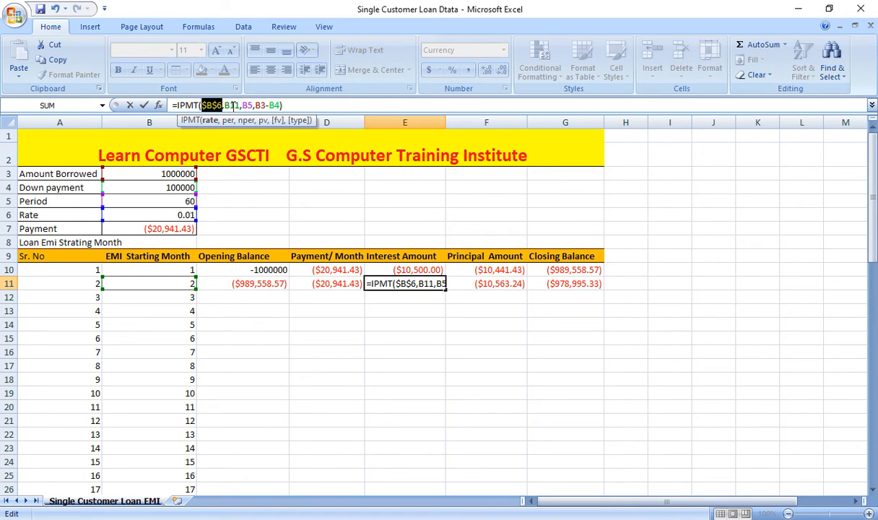
click(245, 106)
key(F4)
click(270, 106)
key(F4)
click(295, 106)
key(F4)
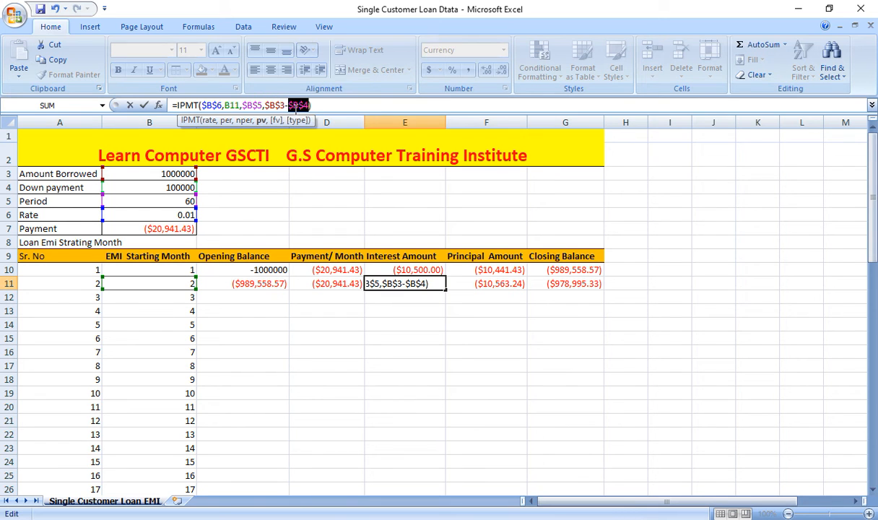
key(Return)
click(496, 279)
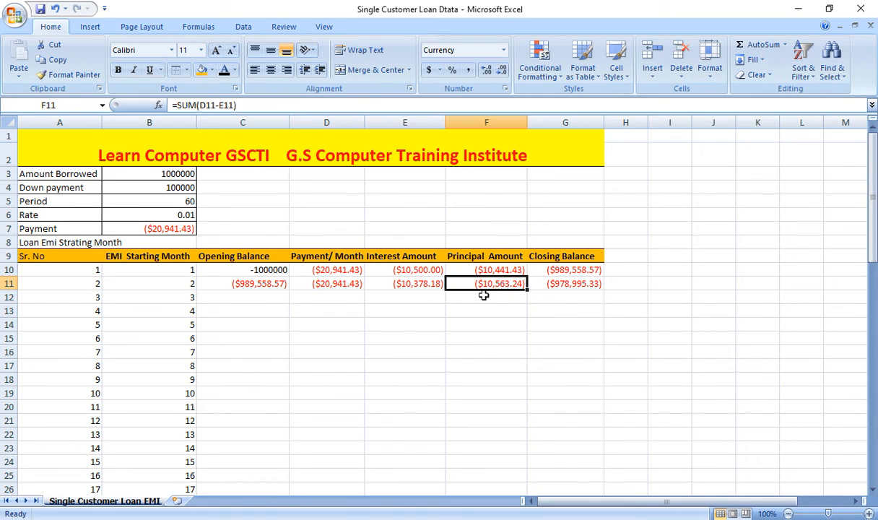
Step: Copy the formulas in C11:G11 down through row 69 so the schedule covers all 60 periods
click(218, 283)
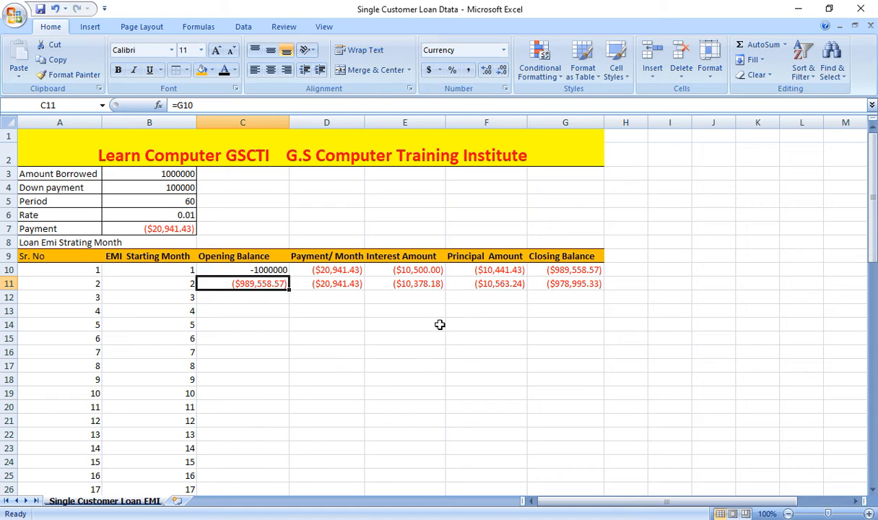
key(shift+Right)
key(shift+Right)
key(shift+Right)
key(shift+Right)
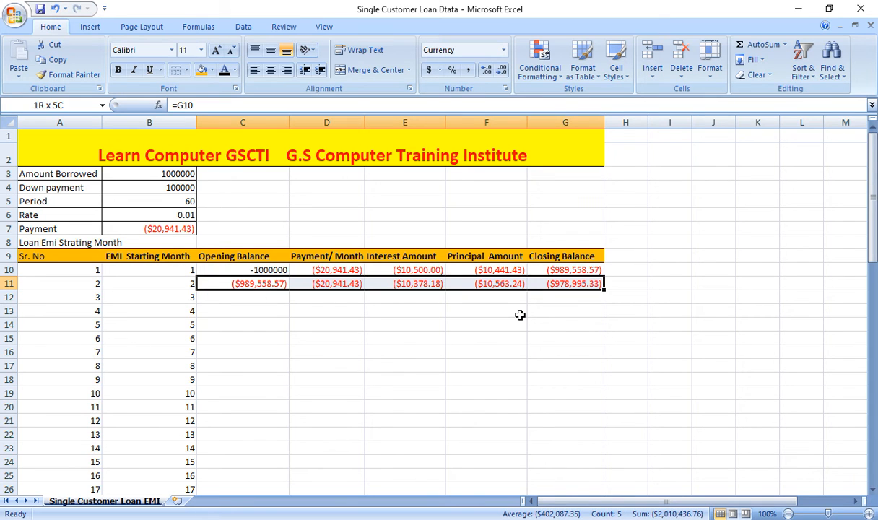
key(ctrl+c)
key(shift+Down)
key(shift+Down)
key(shift+Down)
key(shift+Down)
key(shift+Down)
key(shift+Down)
key(shift+Down)
key(shift+Down)
key(shift+Down)
key(shift+Down)
key(shift+Down)
key(shift+Down)
key(shift+Down)
key(shift+Down)
key(shift+Down)
key(shift+Down)
key(shift+Down)
key(shift+Down)
key(shift+Down)
key(shift+Down)
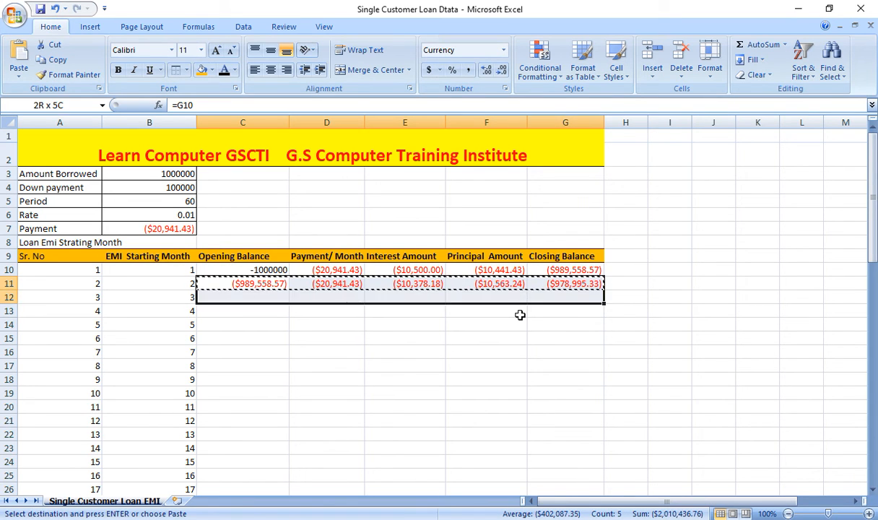
key(shift+Down)
key(shift+Down)
key(shift+Down)
key(shift+Down)
key(shift+Down)
key(shift+Down)
key(shift+Down)
key(shift+Down)
key(shift+Down)
key(shift+Down)
key(shift+Down)
key(shift+Down)
key(shift+Down)
key(shift+Down)
key(shift+Down)
key(shift+Down)
key(shift+Down)
key(shift+Down)
key(shift+Down)
key(shift+Down)
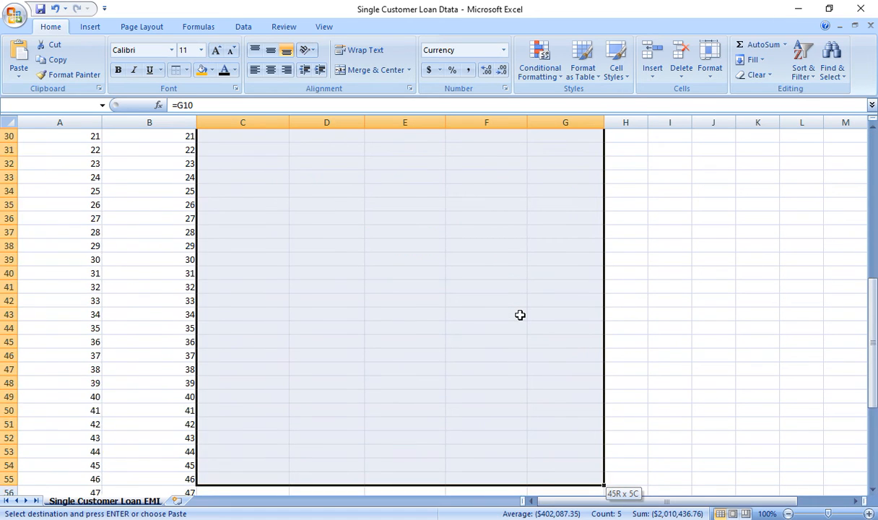
key(shift+Up)
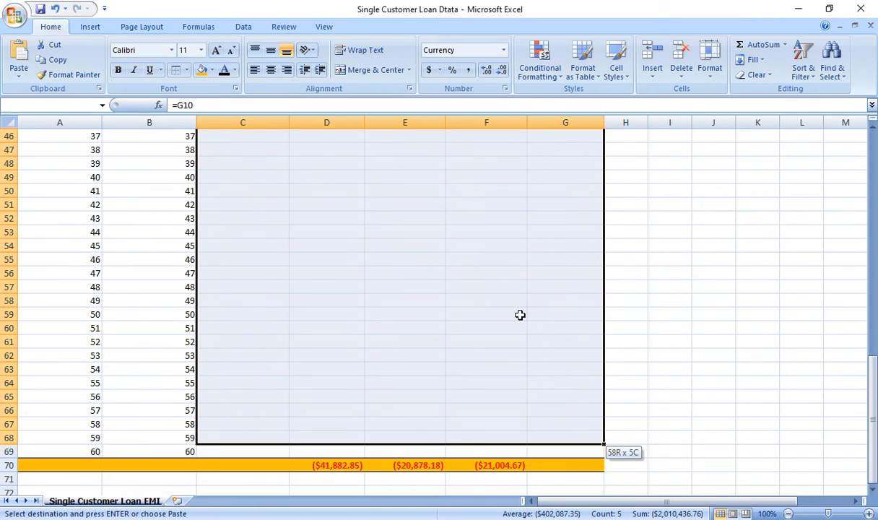
key(Return)
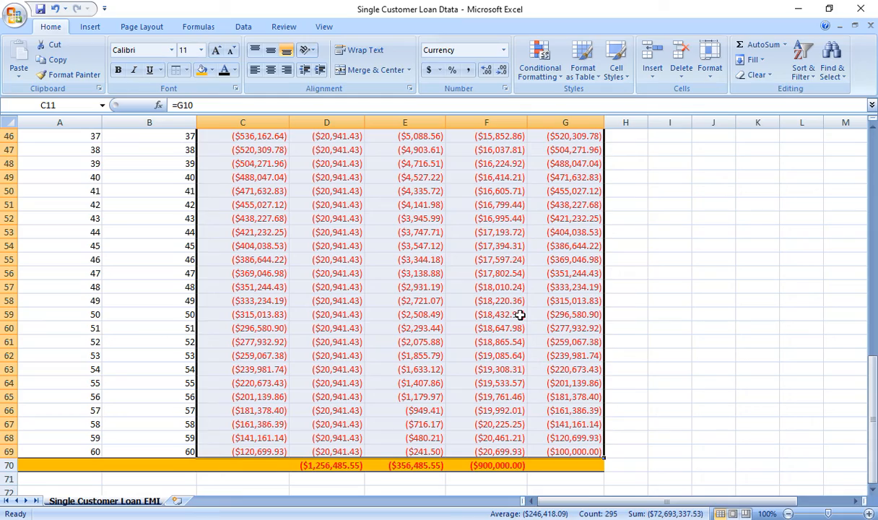
Step: Examine the filled payment, interest, principal and balance columns from row 10 down to the totals in row 70
scroll(441, 337, up, 15)
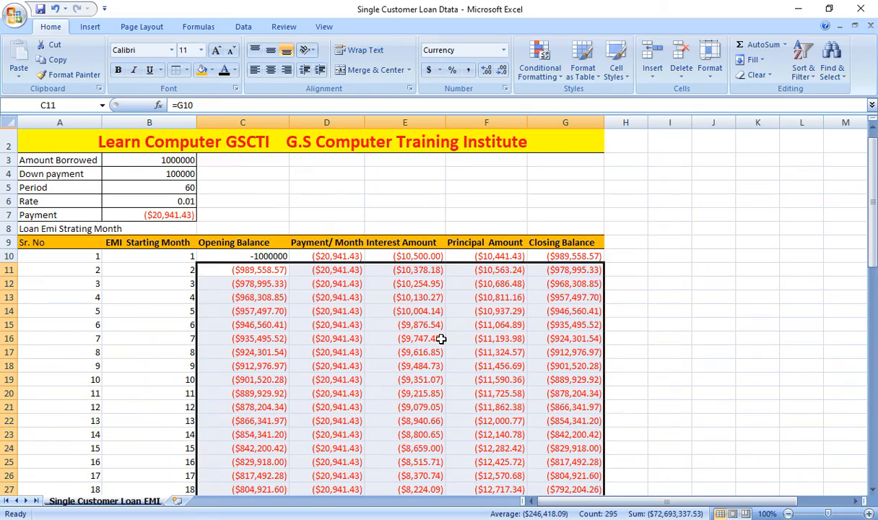
click(395, 329)
scroll(396, 334, down, 4)
scroll(397, 334, down, 18)
scroll(397, 334, up, 18)
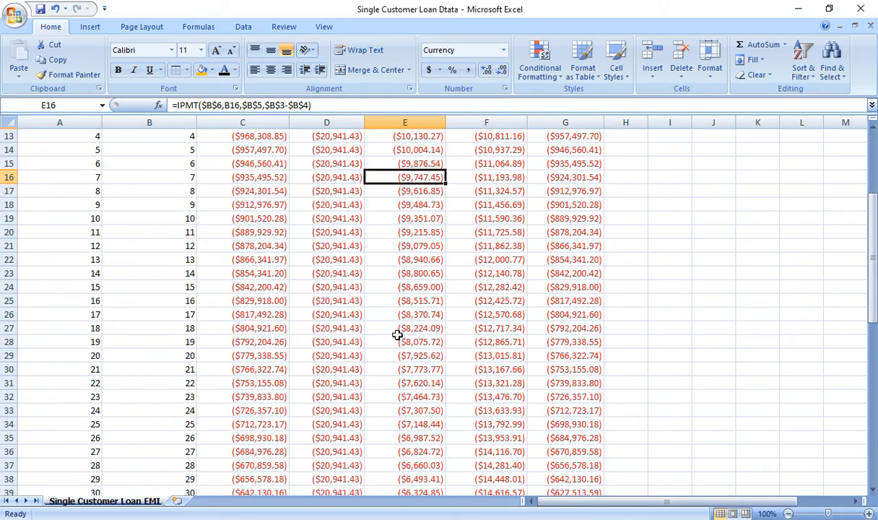
scroll(398, 335, up, 4)
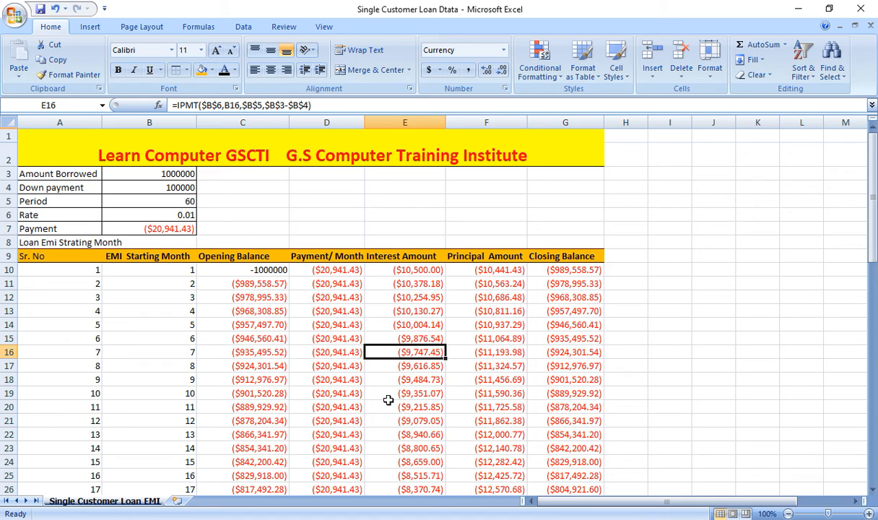
scroll(388, 400, down, 15)
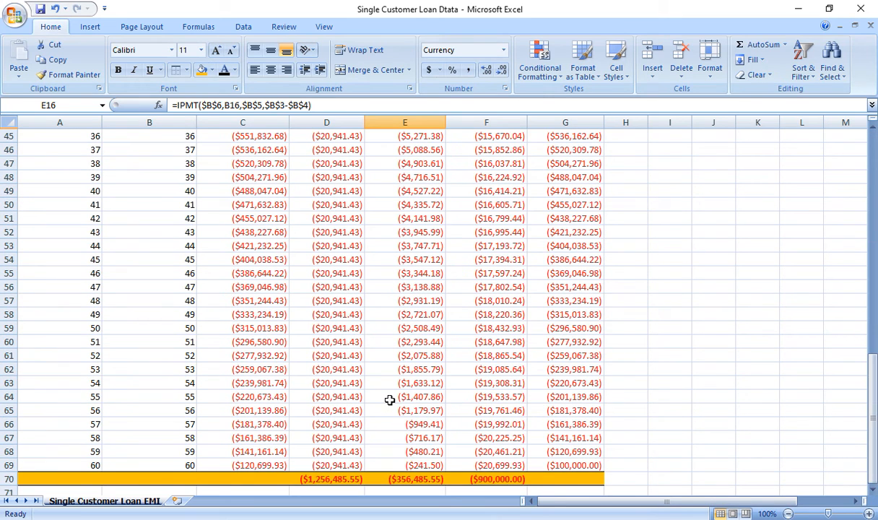
scroll(390, 400, up, 7)
scroll(389, 400, down, 7)
scroll(389, 400, up, 7)
scroll(390, 400, up, 4)
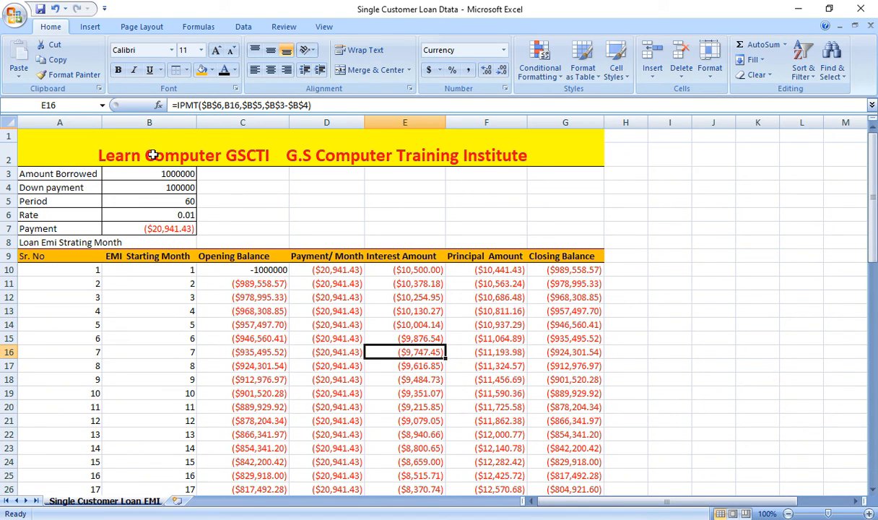
Step: Try clearing the down payment in cell B4 and check the last period's closing balance in G69
click(147, 181)
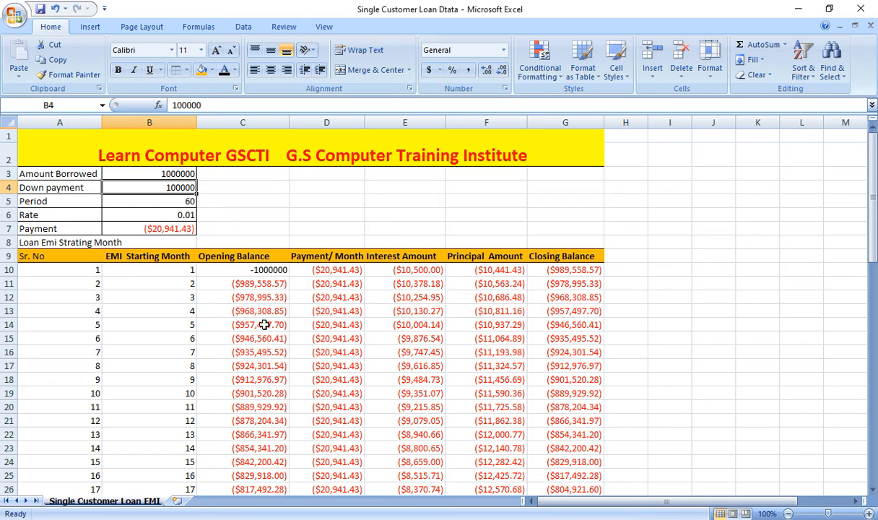
scroll(264, 304, down, 20)
scroll(584, 309, up, 7)
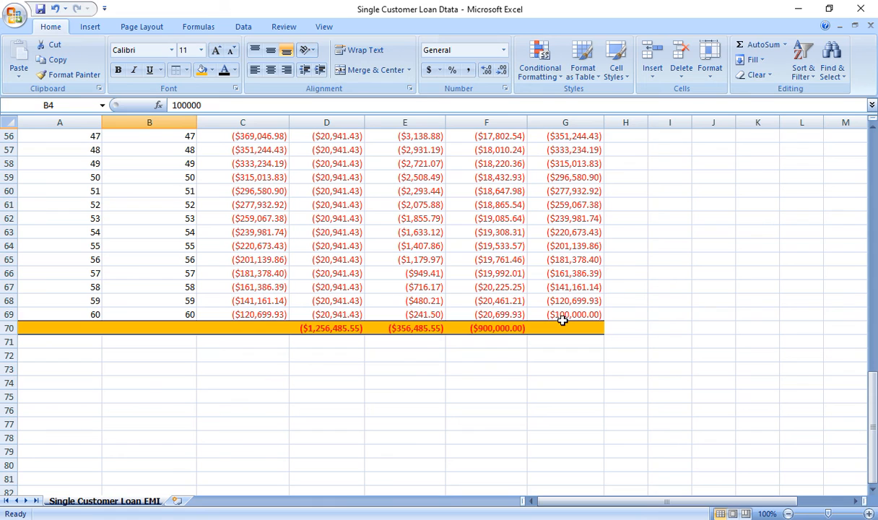
scroll(562, 318, up, 18)
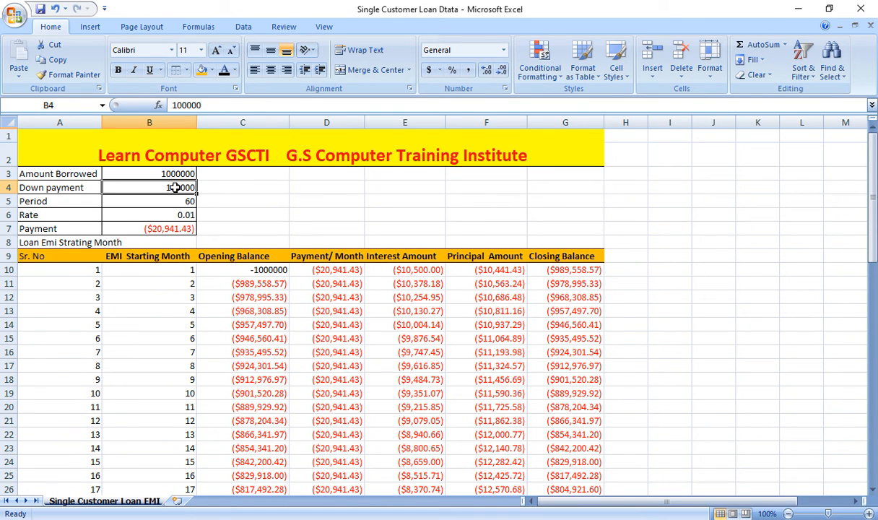
key(Delete)
click(278, 200)
scroll(294, 196, down, 15)
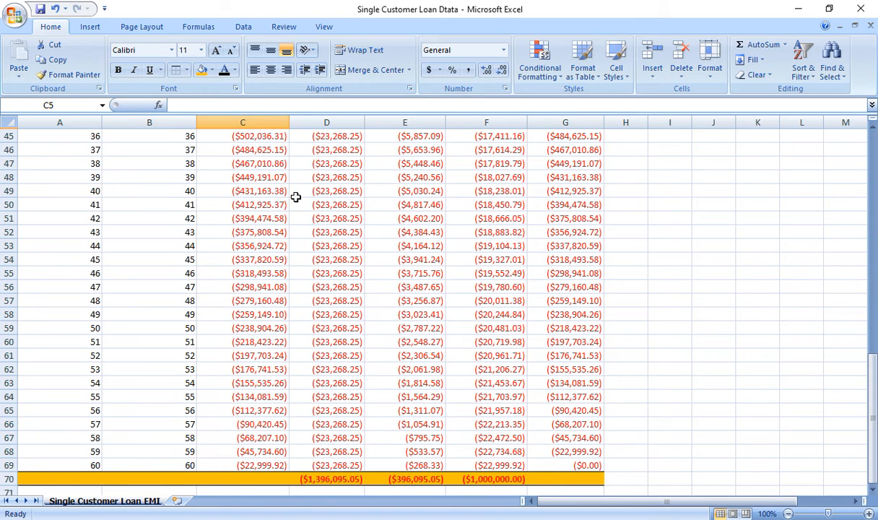
click(570, 466)
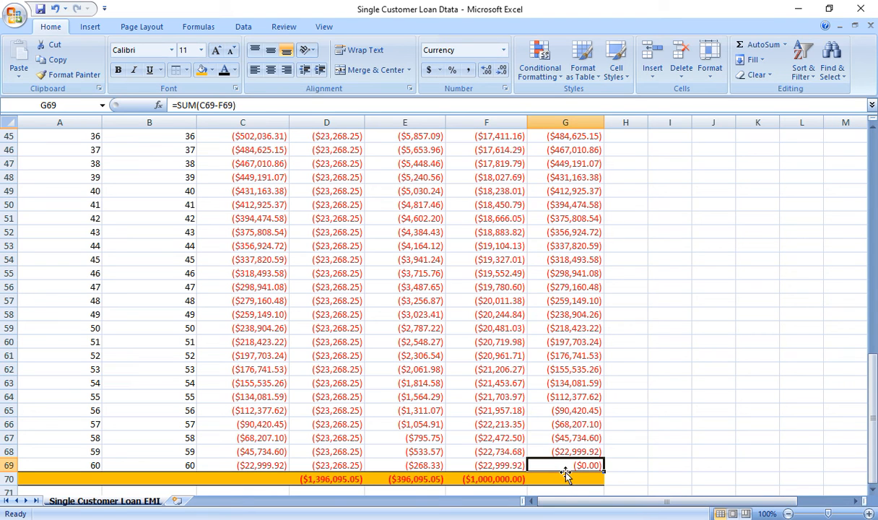
scroll(565, 471, up, 15)
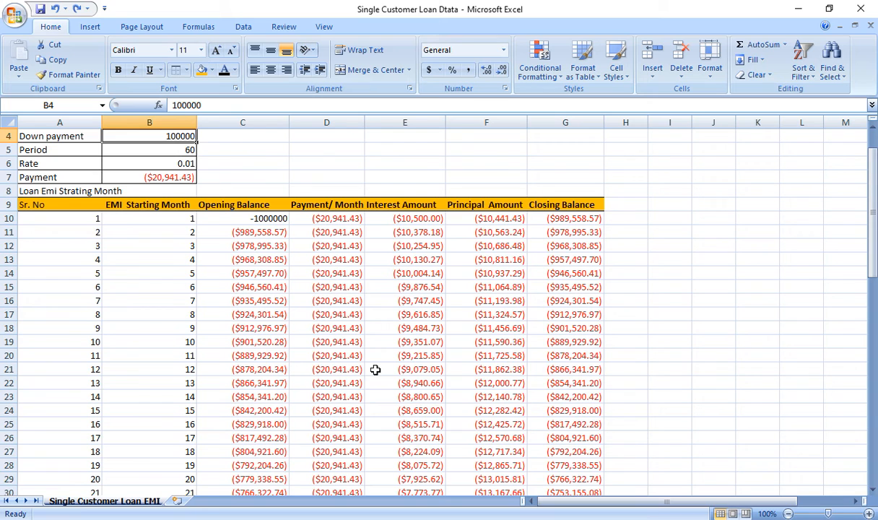
Step: Review the schedule with the 100000 down payment, comparing the final closing balance and the totals row with the loan inputs
scroll(376, 370, down, 15)
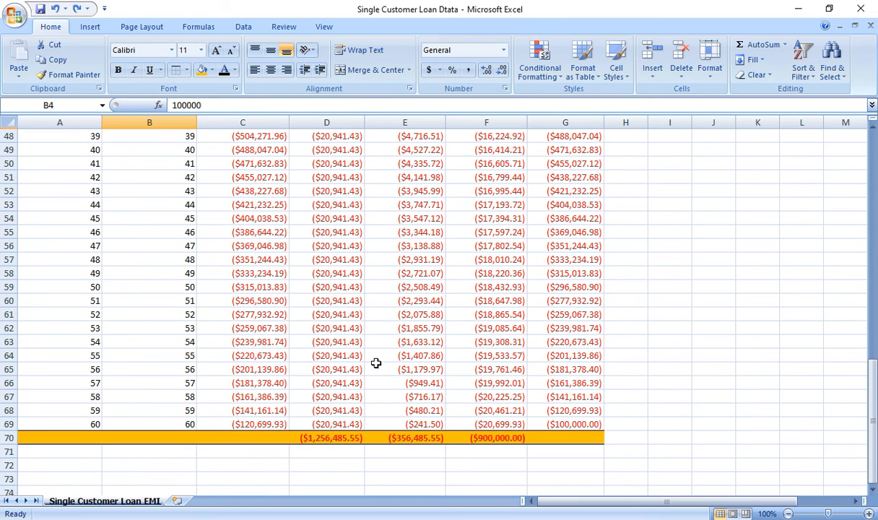
scroll(375, 363, up, 7)
scroll(376, 363, down, 7)
scroll(392, 417, up, 15)
scroll(338, 467, down, 15)
scroll(322, 427, down, 4)
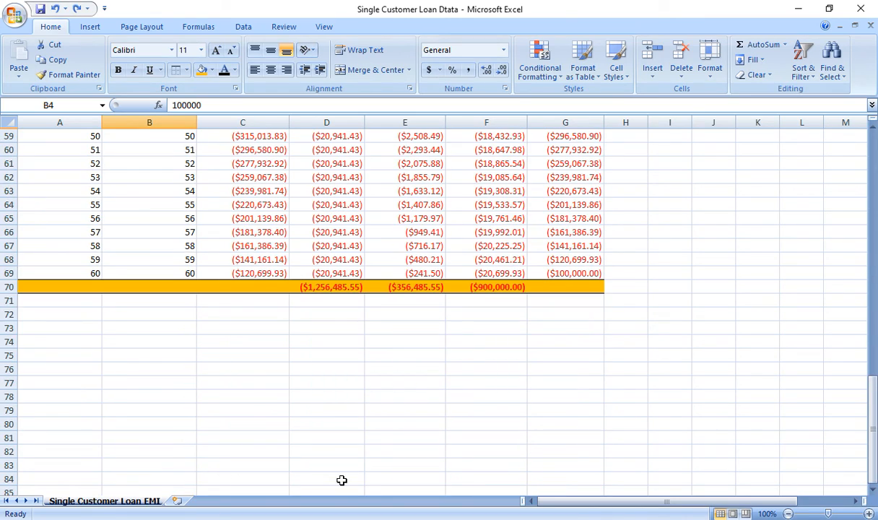
scroll(548, 274, up, 11)
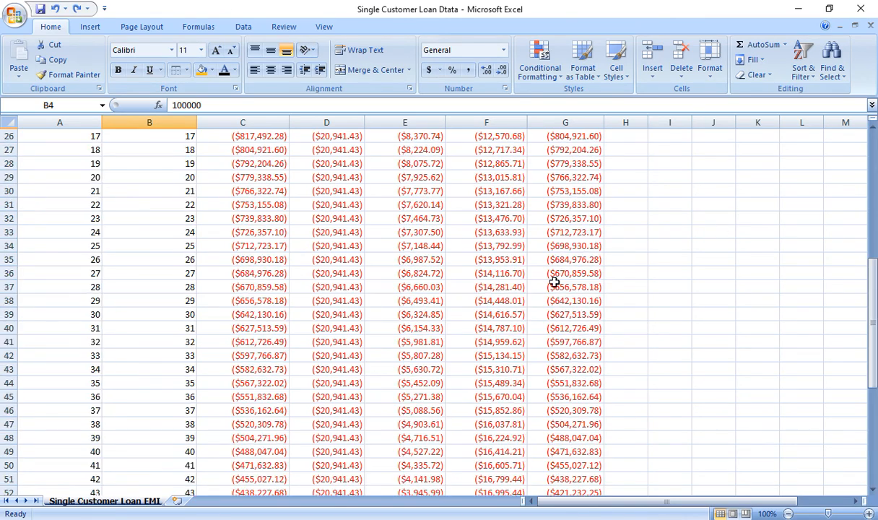
scroll(554, 282, up, 8)
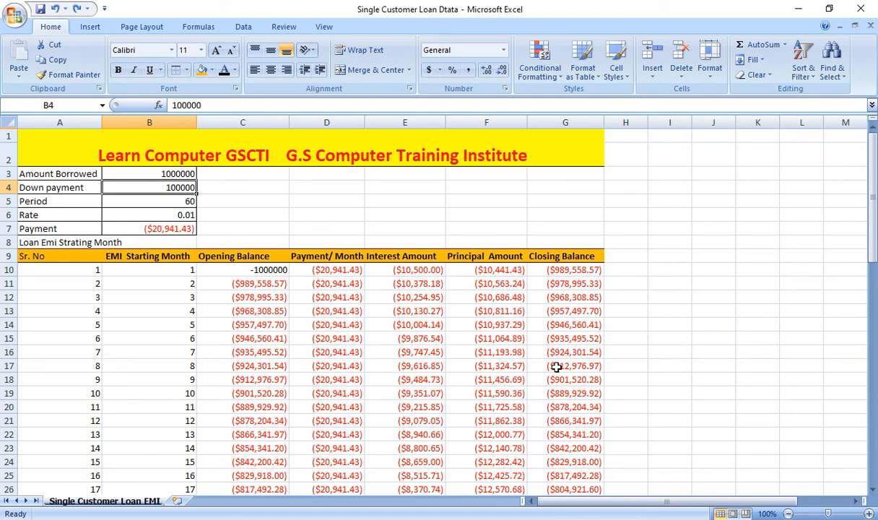